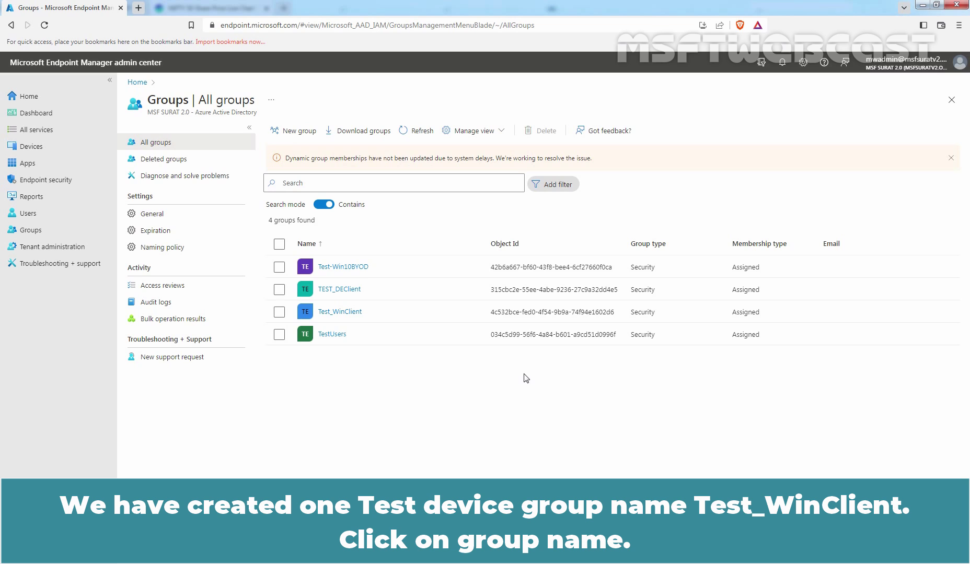
# - Open the Test_WinClient group and view its members
pyautogui.click(335, 312)
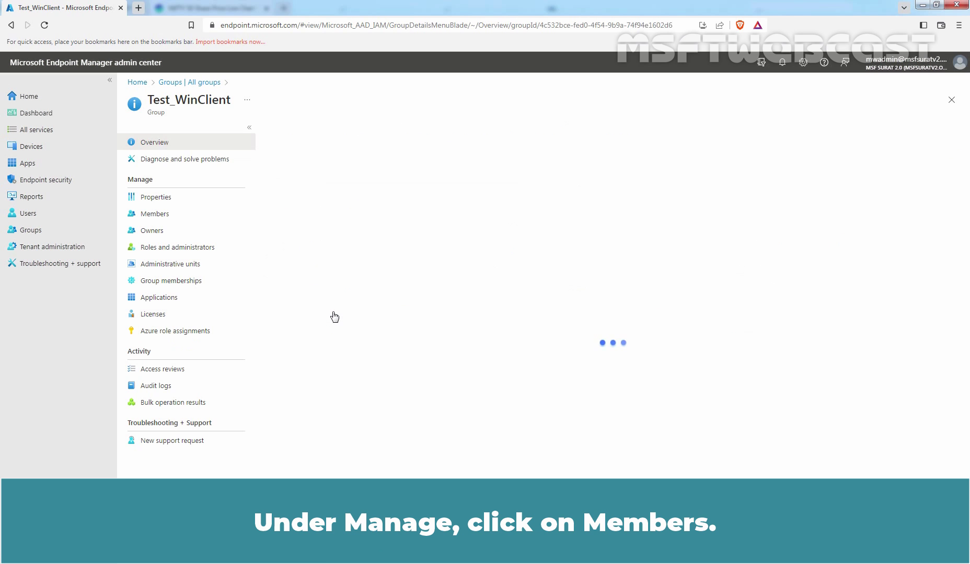
pyautogui.click(161, 215)
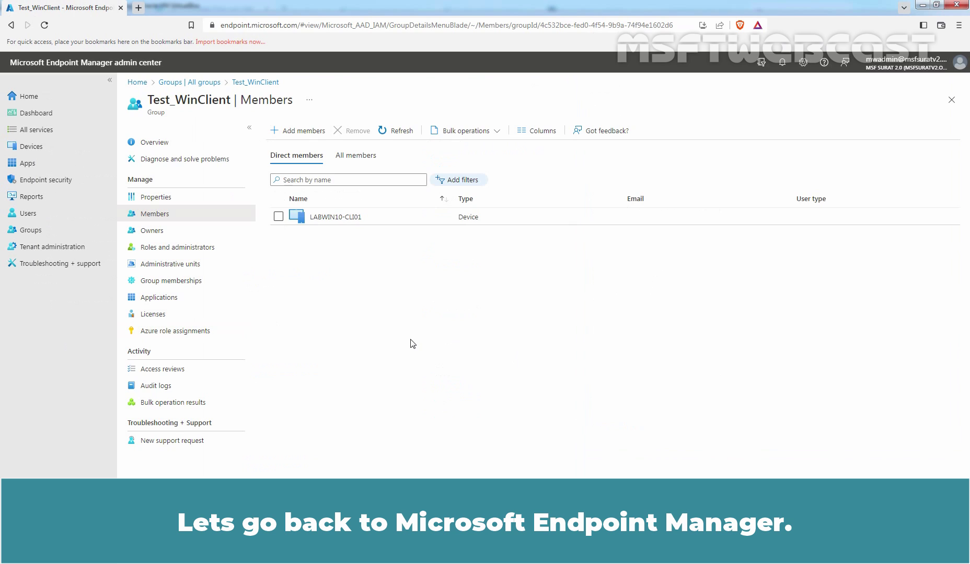
# - Go to the endpoint security firewall page, review the MDM devices with firewall off, and return to the summary
pyautogui.click(54, 182)
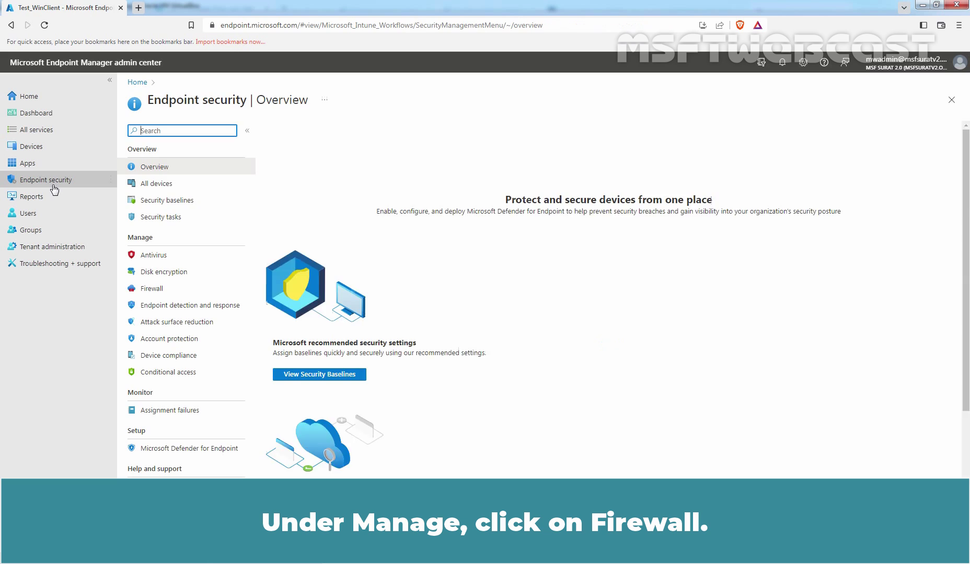
pyautogui.click(163, 291)
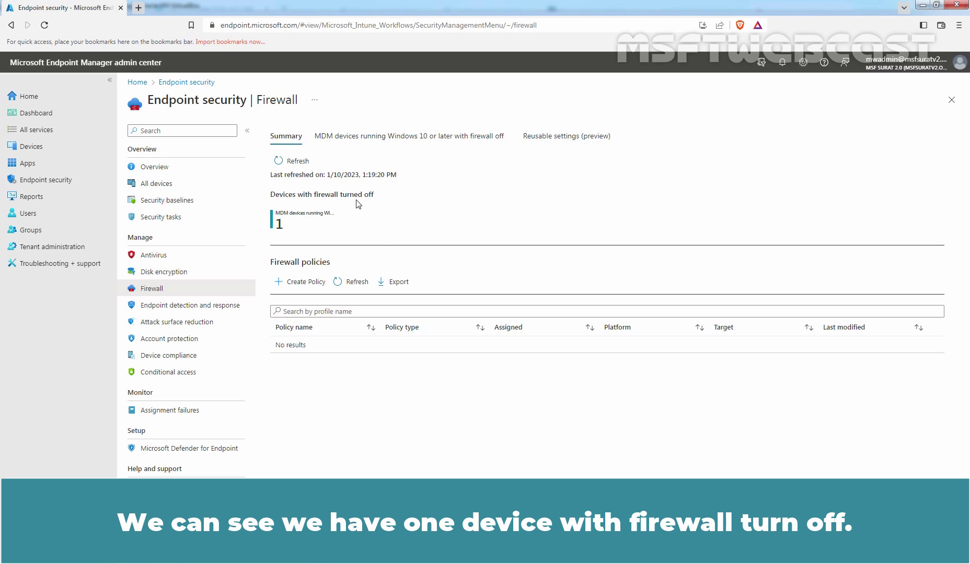
pyautogui.click(392, 143)
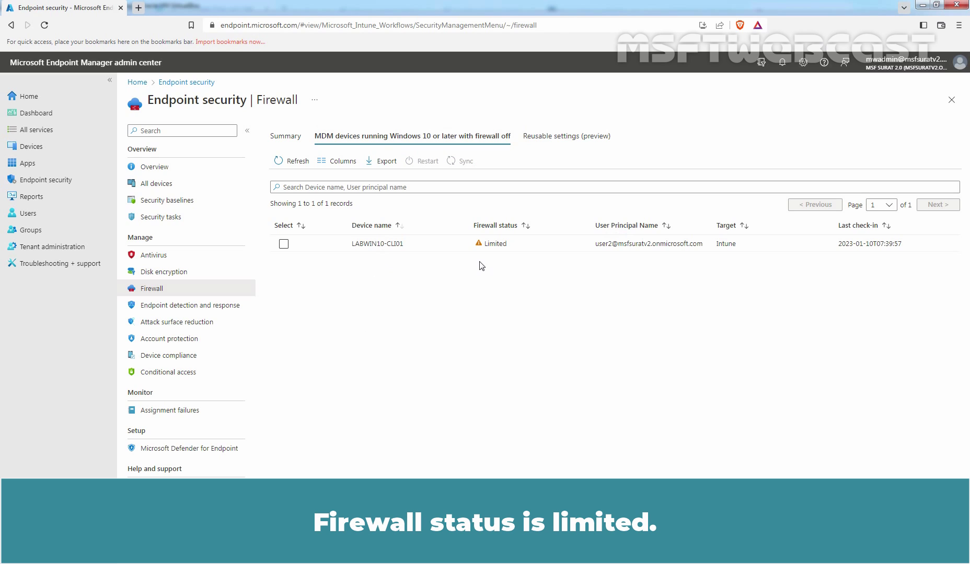
pyautogui.click(284, 142)
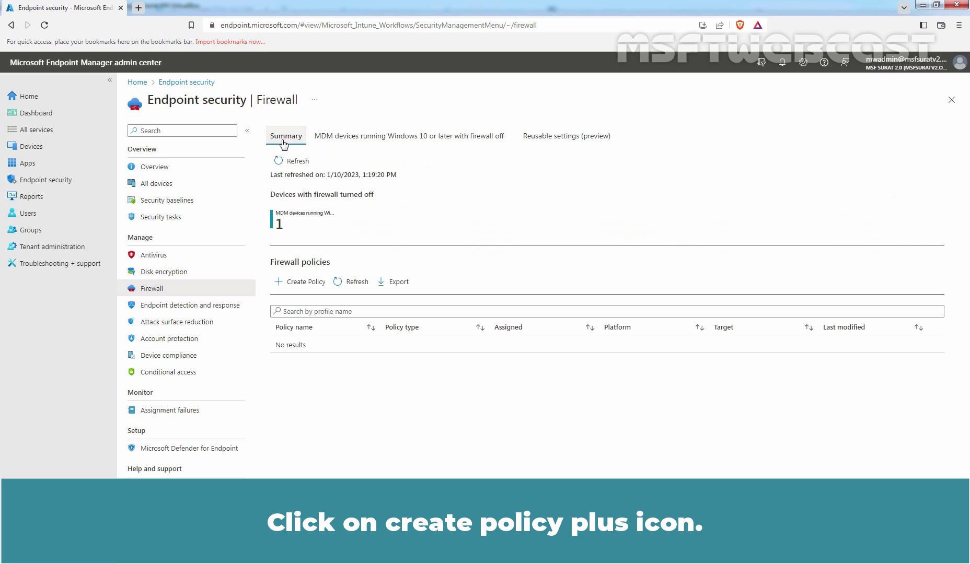
# - Create a Microsoft Defender Firewall profile for Windows 10, Windows 11, and Windows Server, named "Test - Windows Defender Firewall Policy", and fill in its description
pyautogui.click(297, 284)
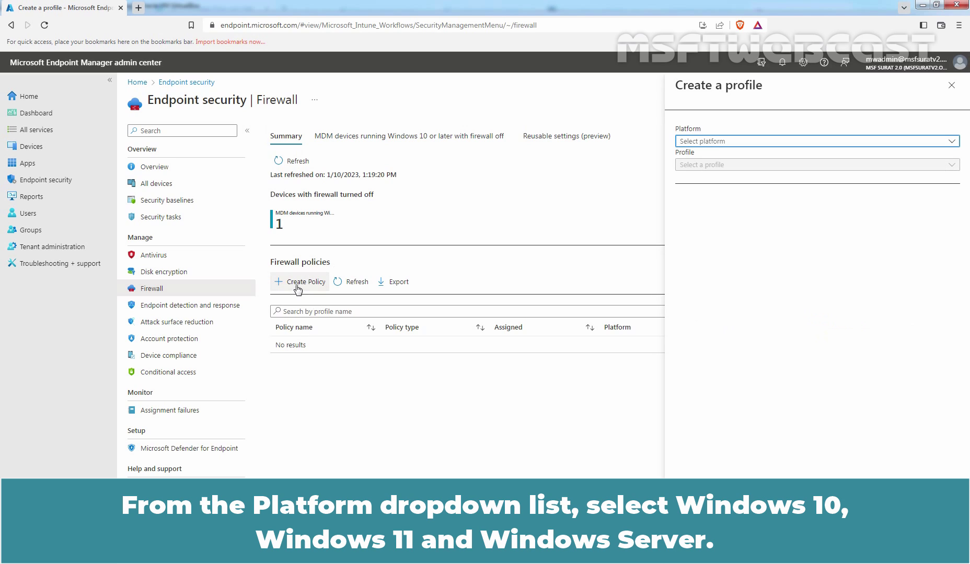
pyautogui.click(687, 143)
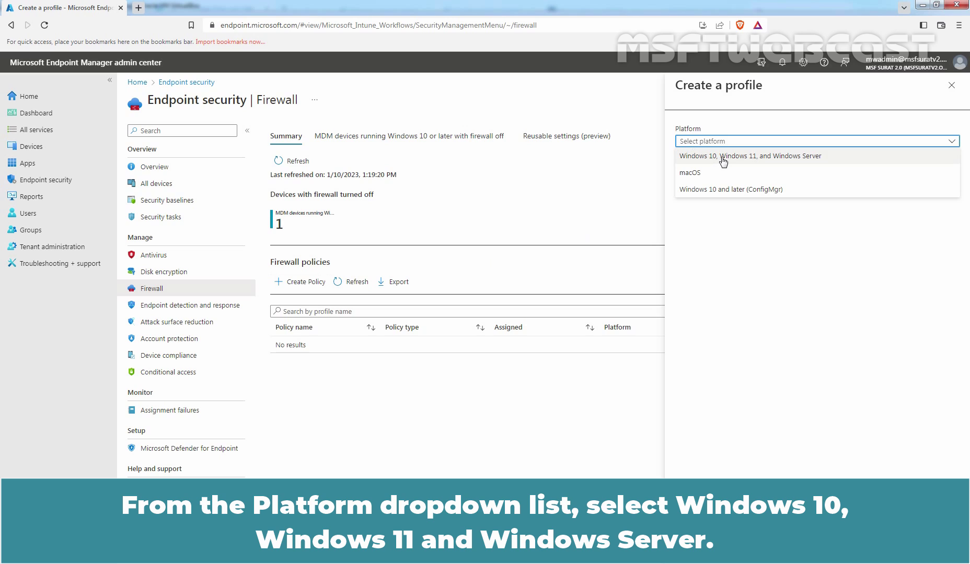
pyautogui.click(759, 161)
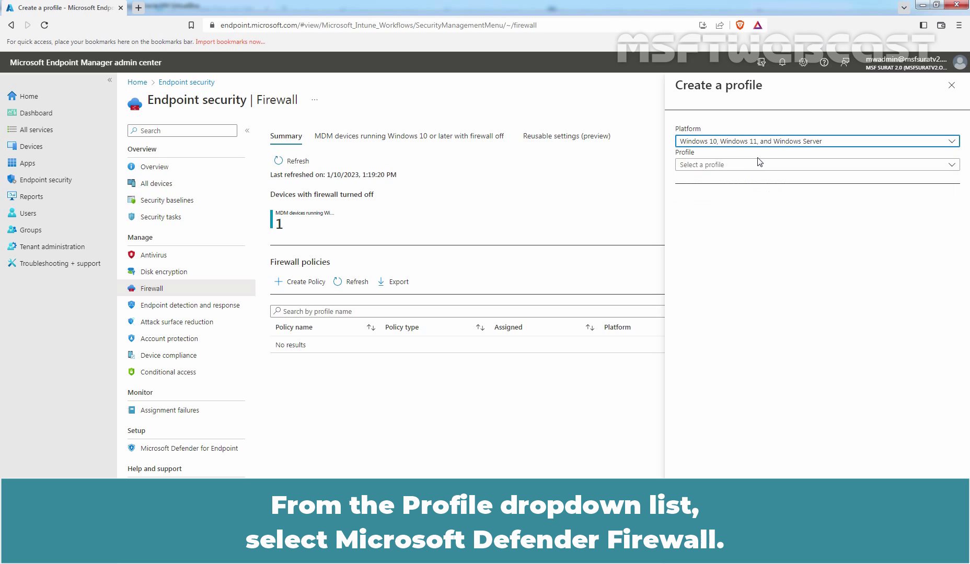
pyautogui.click(703, 165)
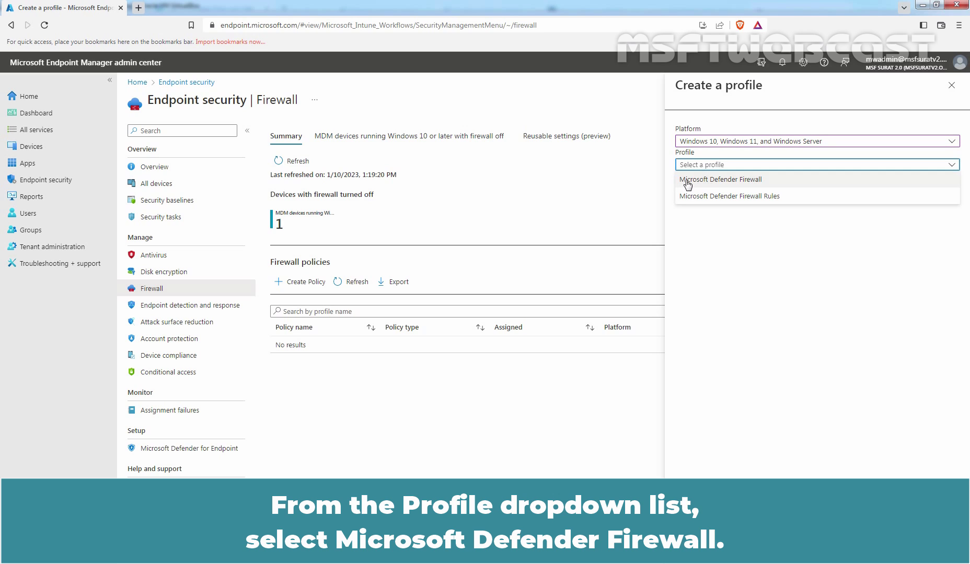
pyautogui.click(717, 181)
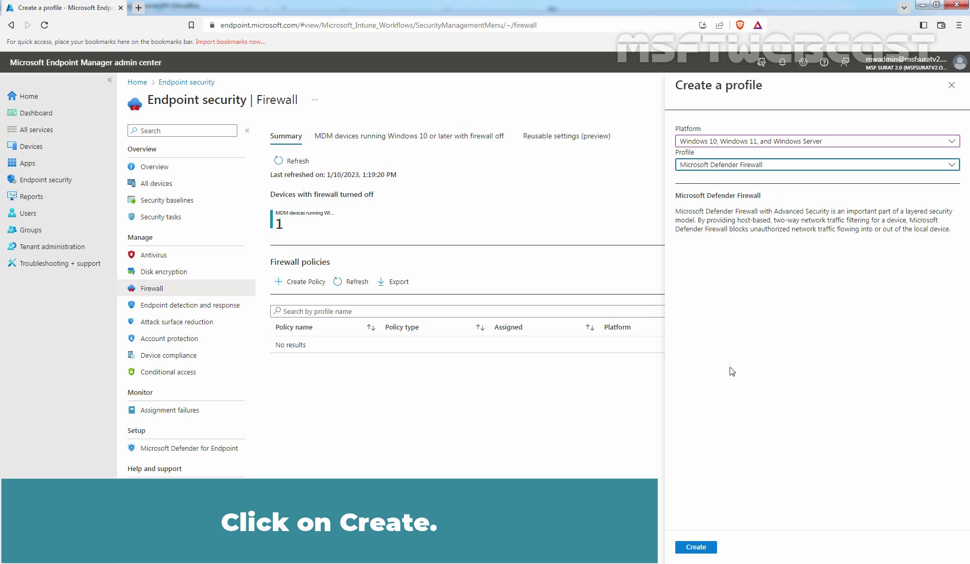
pyautogui.click(694, 552)
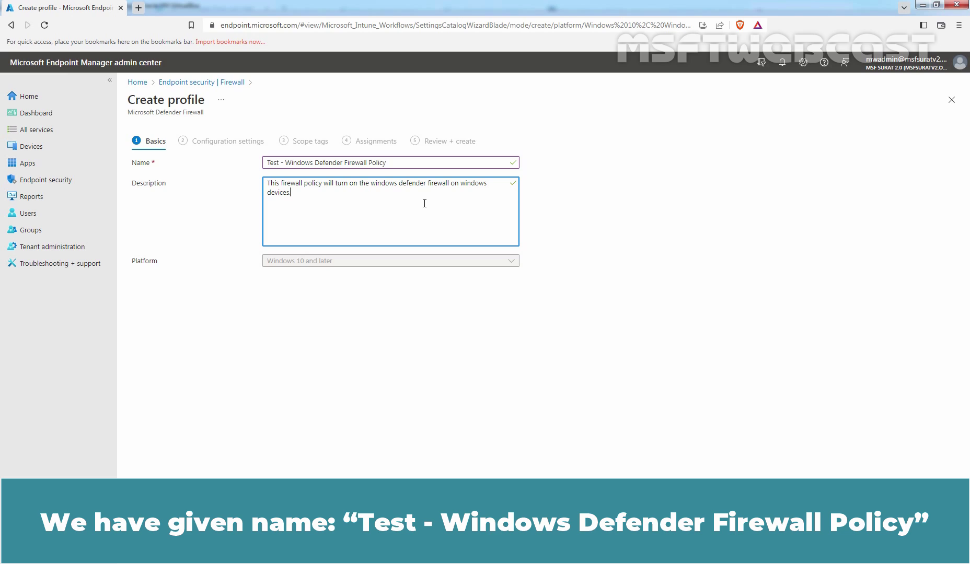
pyautogui.write('.')
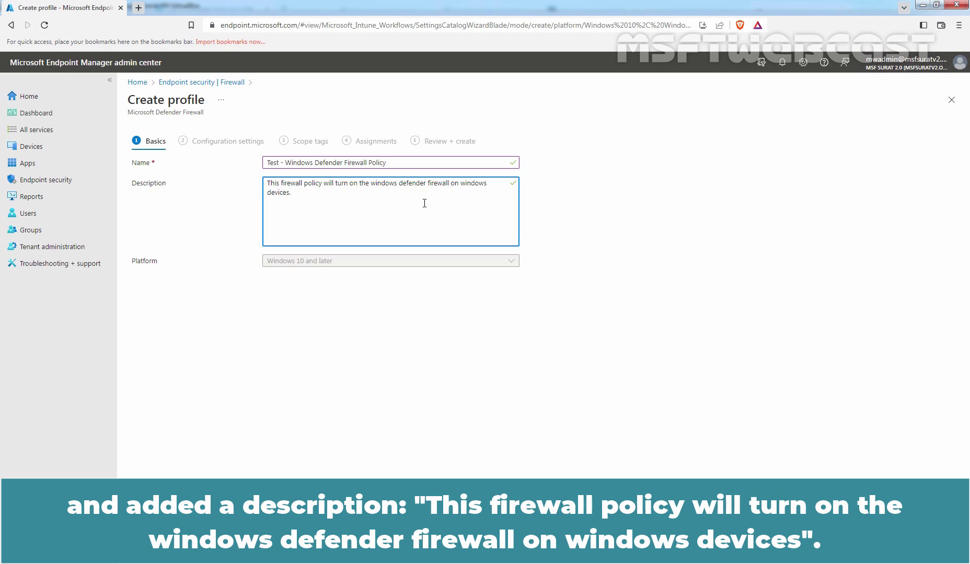
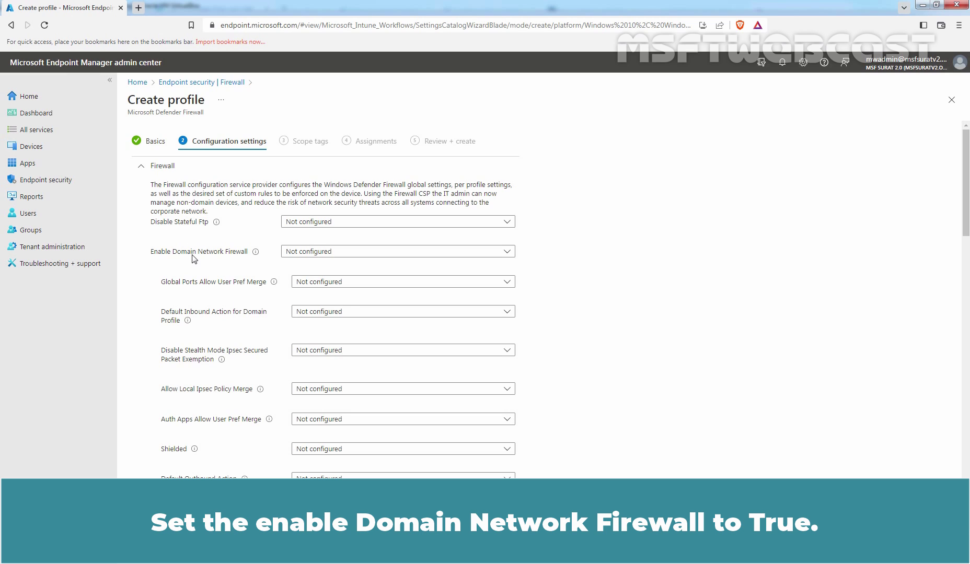
# - Set Enable Domain Network Firewall to True and the domain profile's Default Outbound Action to Allow
pyautogui.click(308, 254)
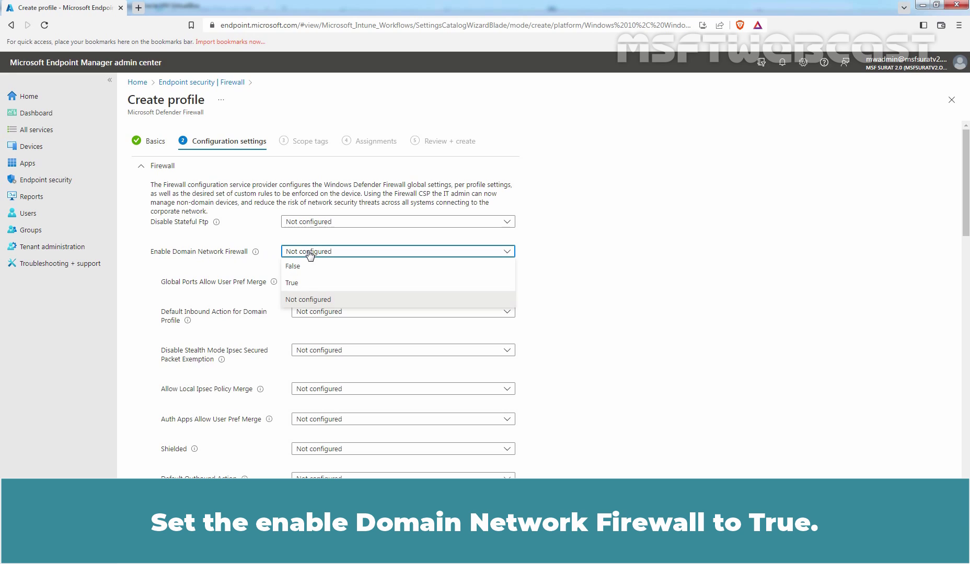
pyautogui.click(297, 284)
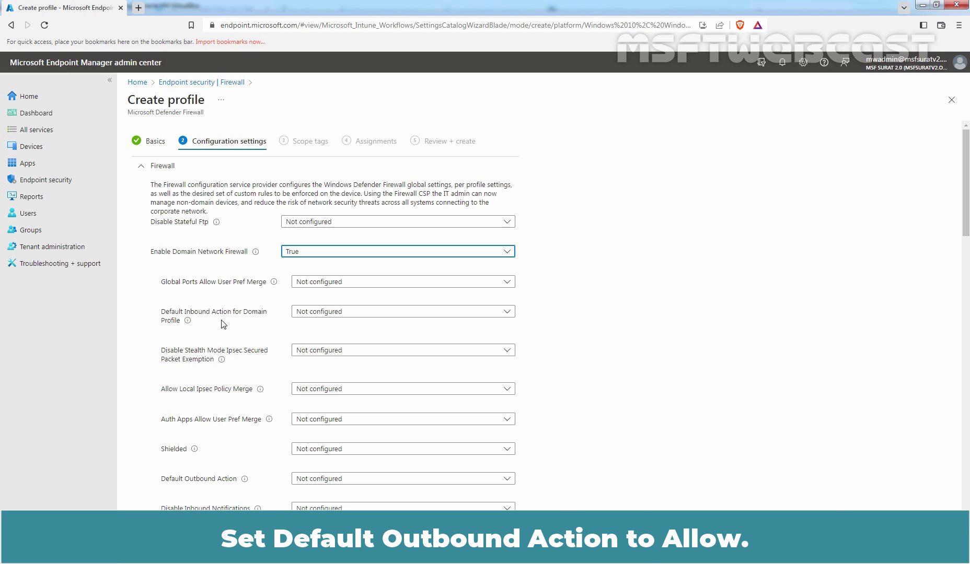
pyautogui.click(322, 479)
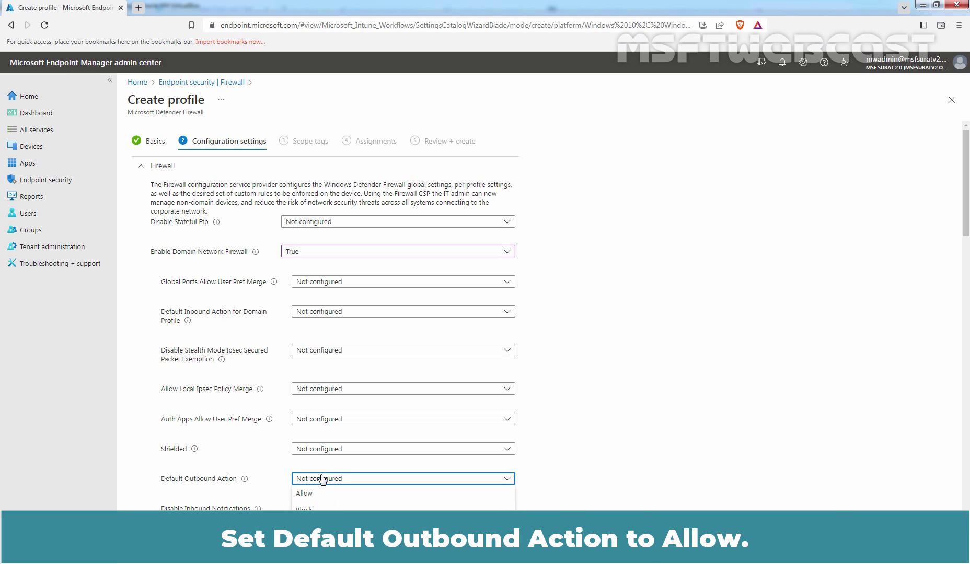
pyautogui.click(313, 494)
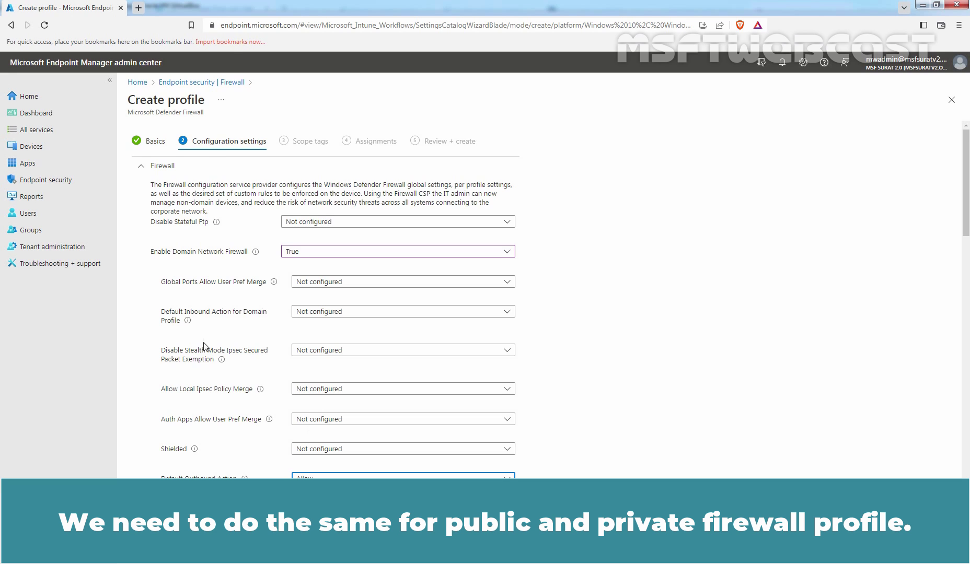
# - Set Enable Private Network Firewall to True and the private profile's Default Outbound Action to Allow
pyautogui.scroll(-10, 204, 343)
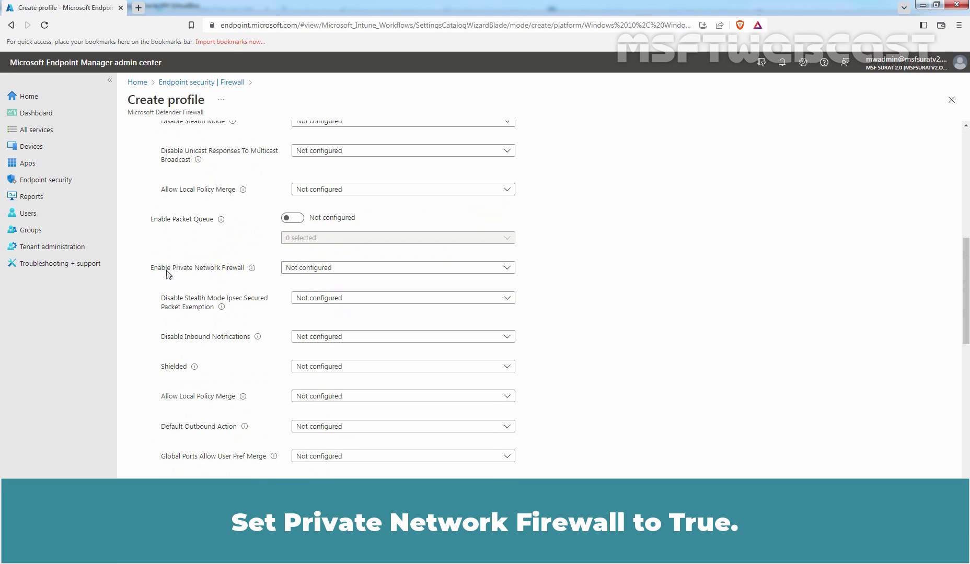
pyautogui.click(306, 271)
pyautogui.click(295, 301)
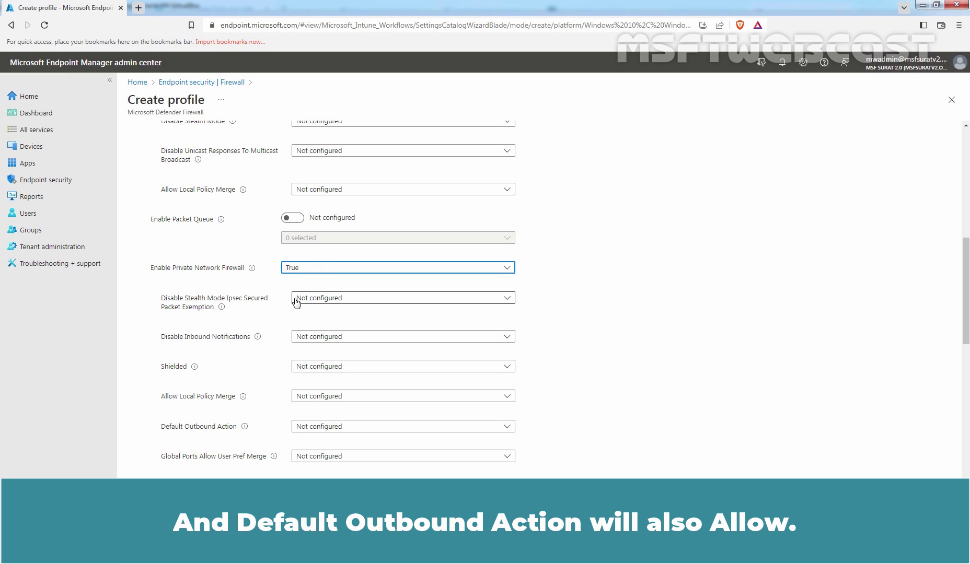
pyautogui.click(314, 427)
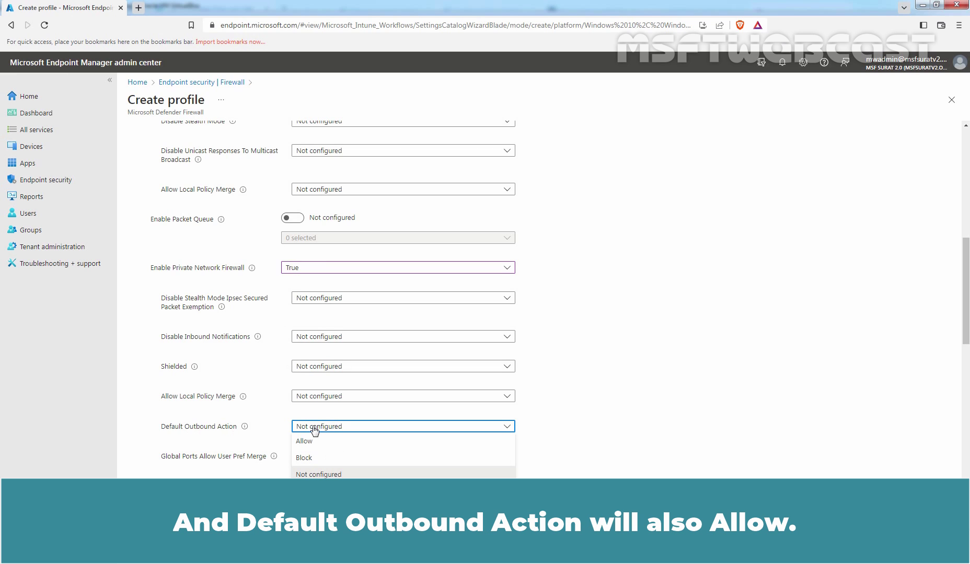
pyautogui.click(312, 440)
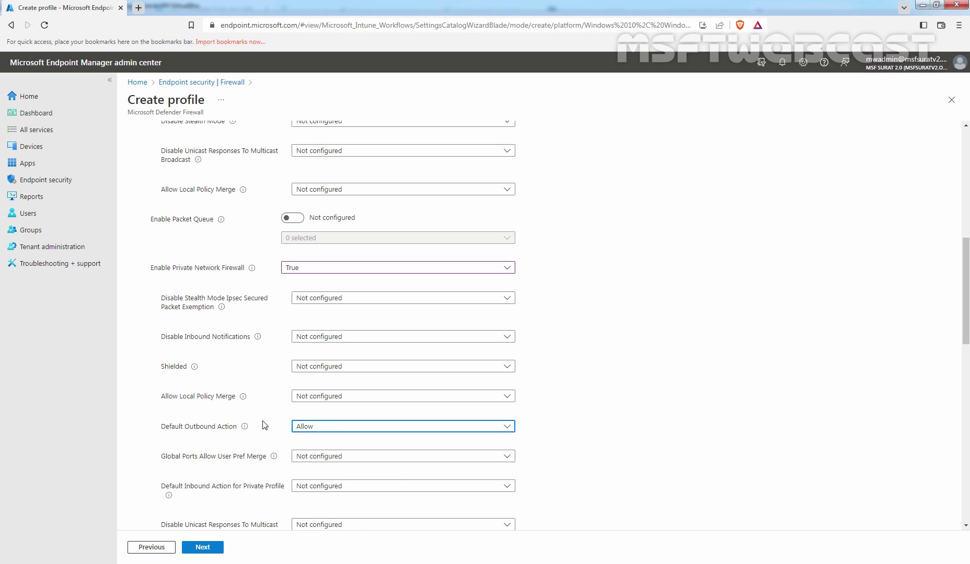
# - Set Enable Public Network Firewall to True and the public profile's Default Outbound Action to Allow
pyautogui.scroll(-6, 232, 360)
pyautogui.scroll(-2, 230, 360)
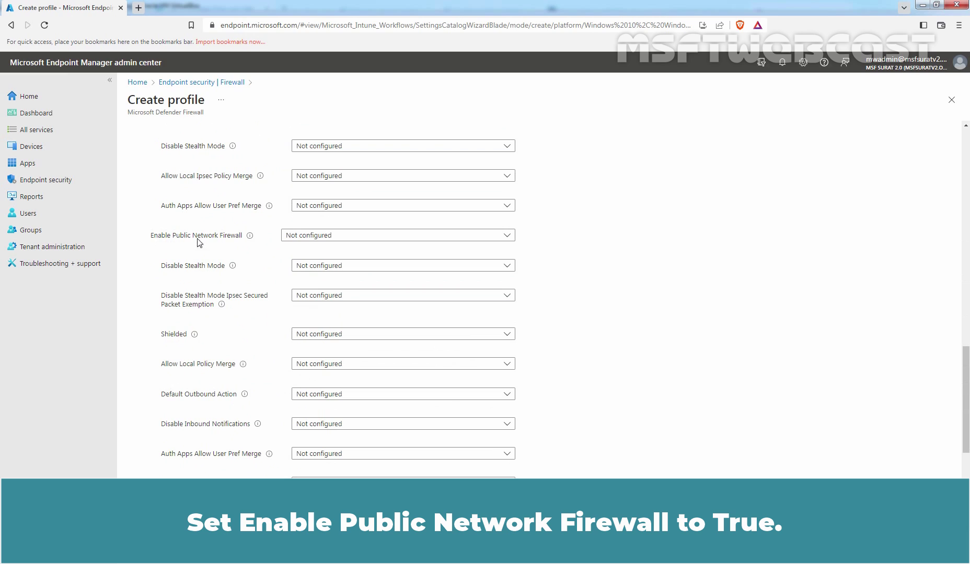
pyautogui.click(289, 235)
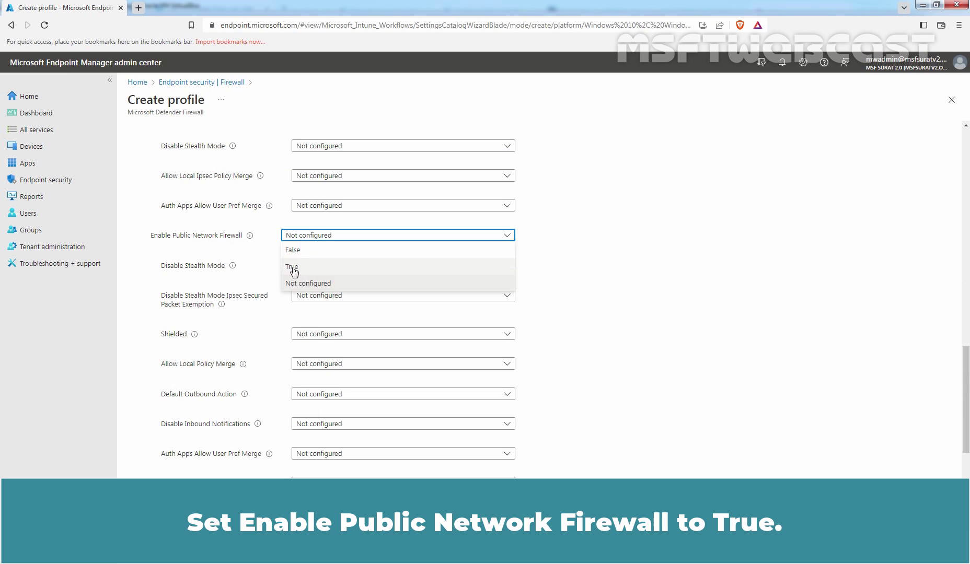
pyautogui.click(303, 268)
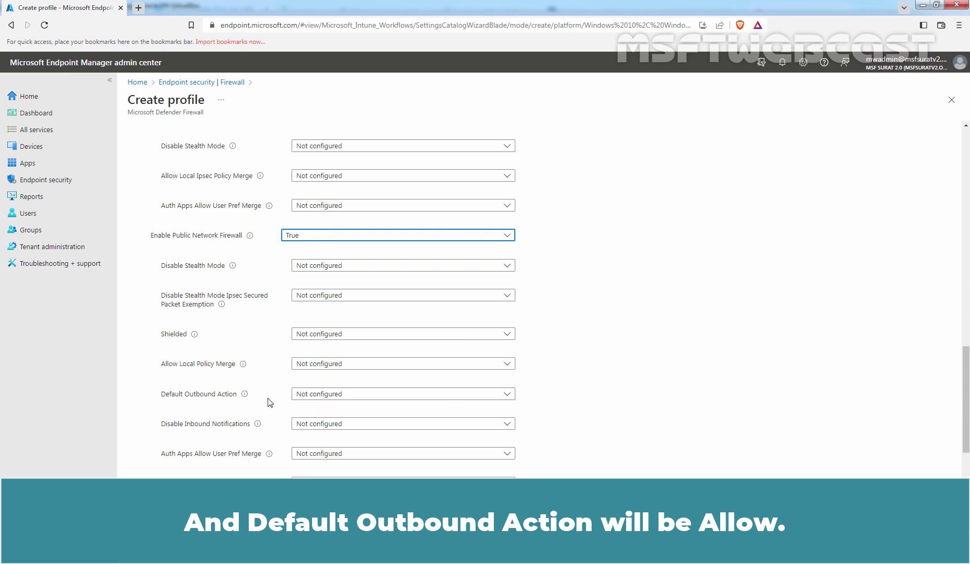
pyautogui.click(302, 395)
pyautogui.click(313, 410)
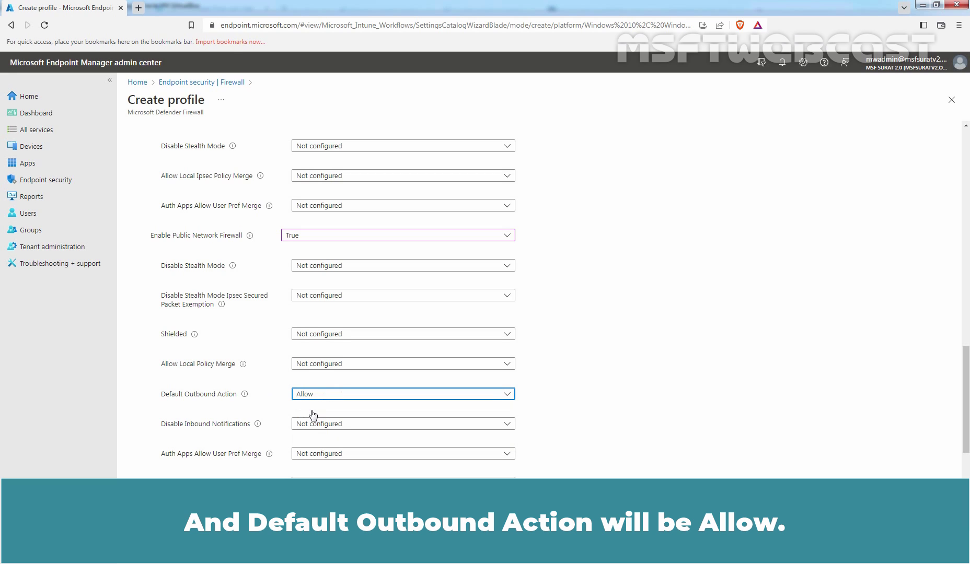
# - Set both Auditing options, Filtering Platform Connection and Packet Drop, to Success+ Failure and proceed to the scope tags
pyautogui.scroll(-5, 753, 434)
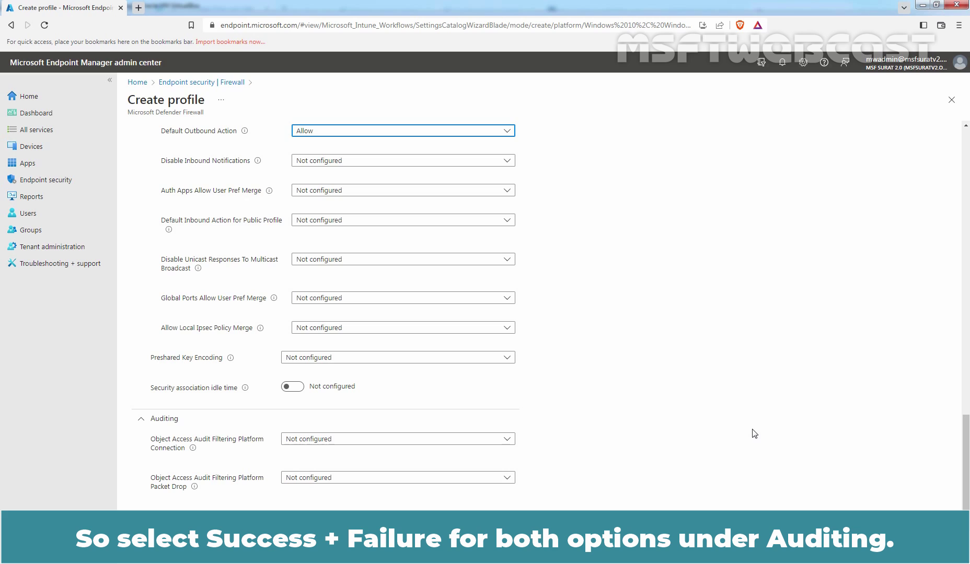
pyautogui.click(368, 439)
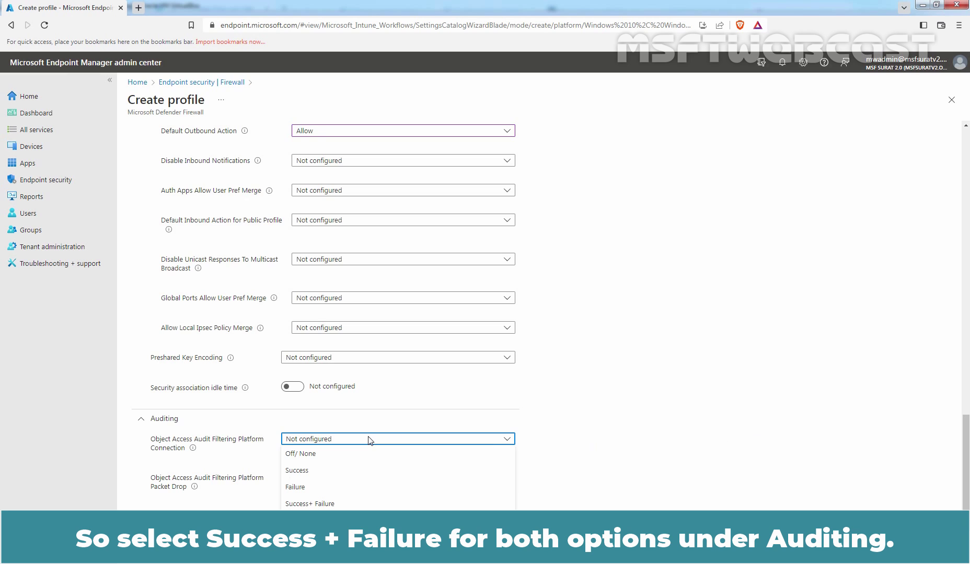
pyautogui.click(309, 504)
pyautogui.click(347, 480)
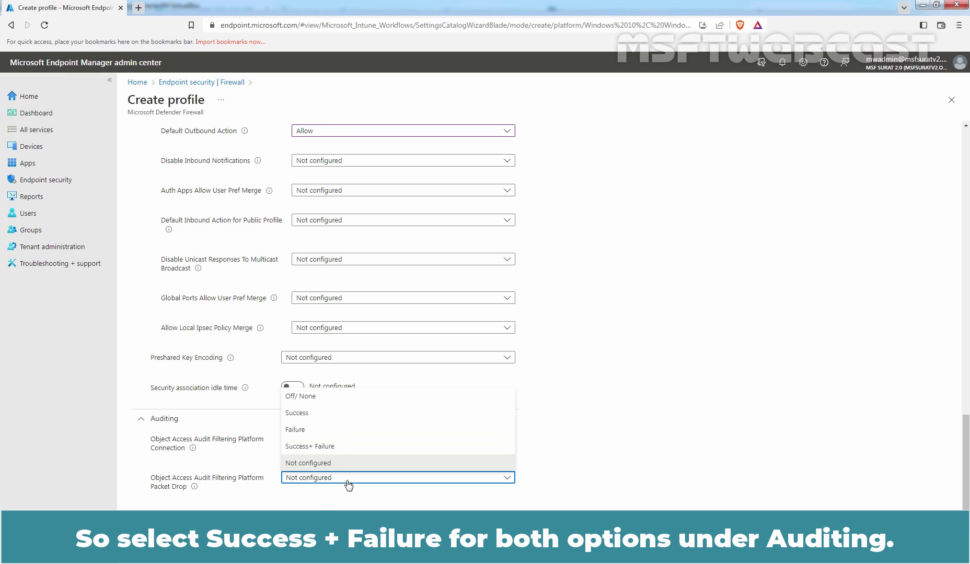
pyautogui.click(332, 447)
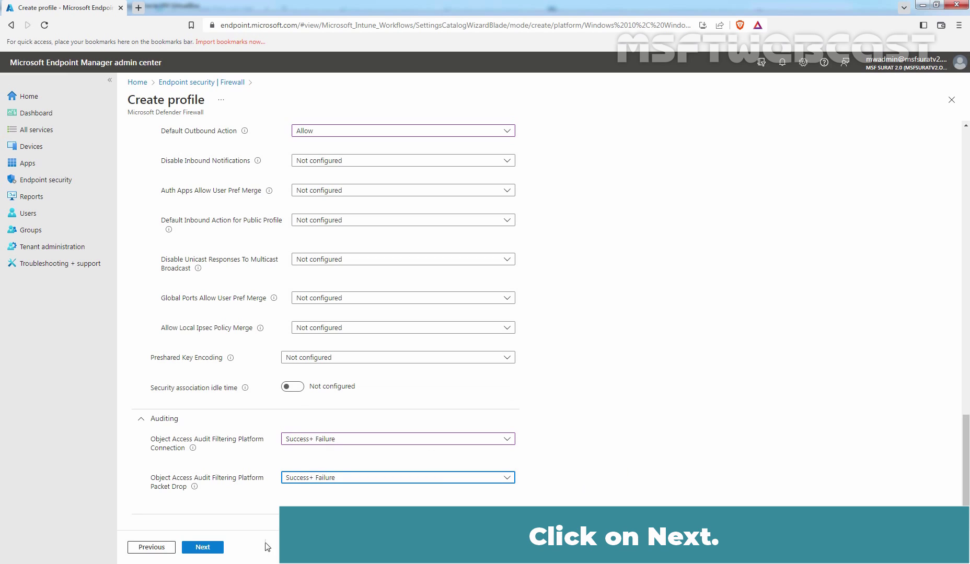
pyautogui.click(203, 551)
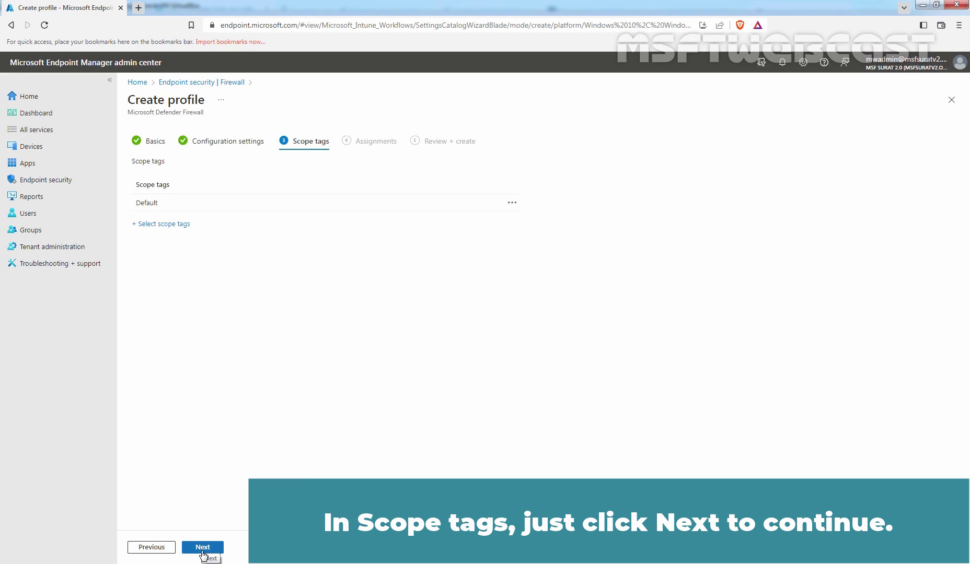
# - Keep the Default scope tag and add Test_WinClient to the profile's included groups
pyautogui.click(202, 552)
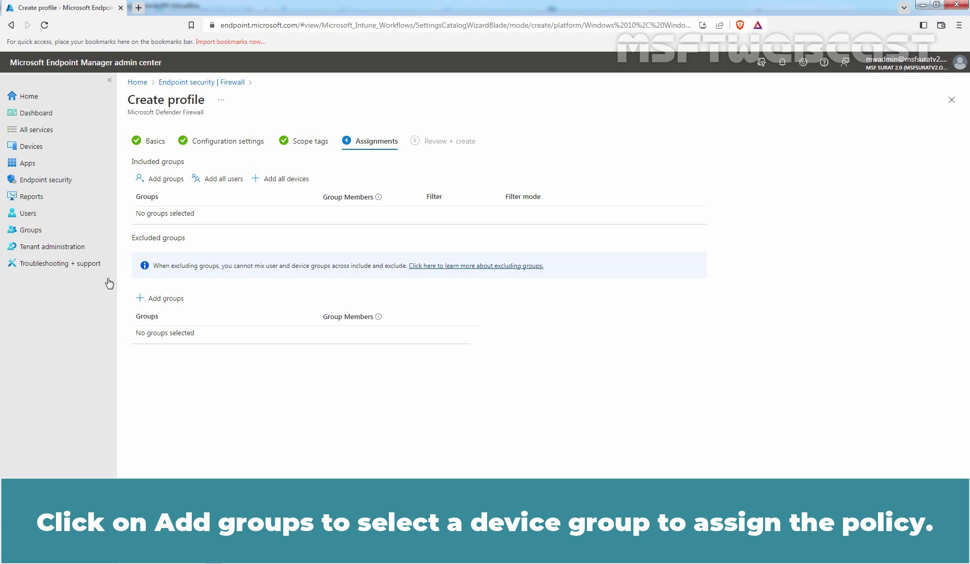
pyautogui.click(161, 181)
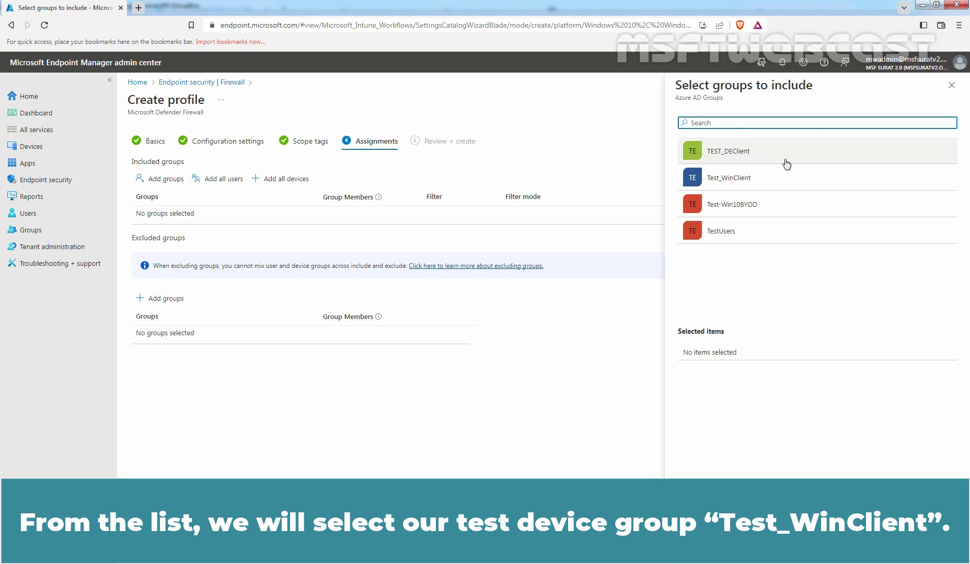
pyautogui.click(722, 180)
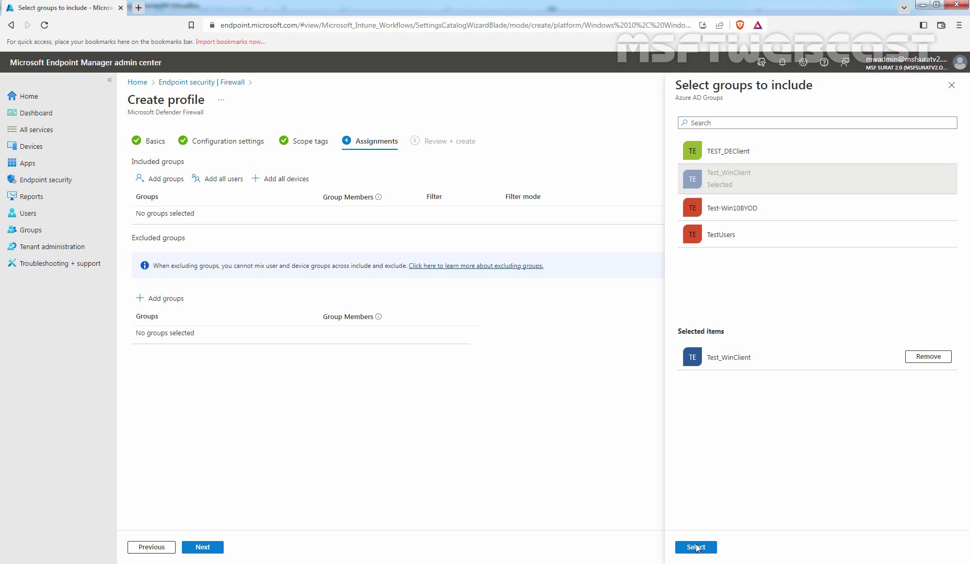
pyautogui.click(696, 548)
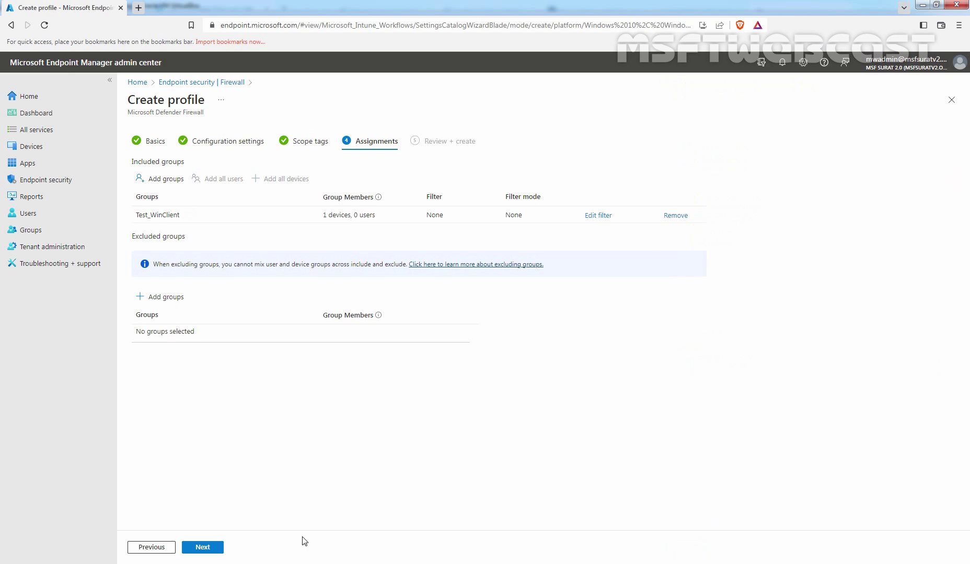
# - Proceed to the review of the Test - Windows Defender Firewall Policy profile and create it
pyautogui.click(206, 549)
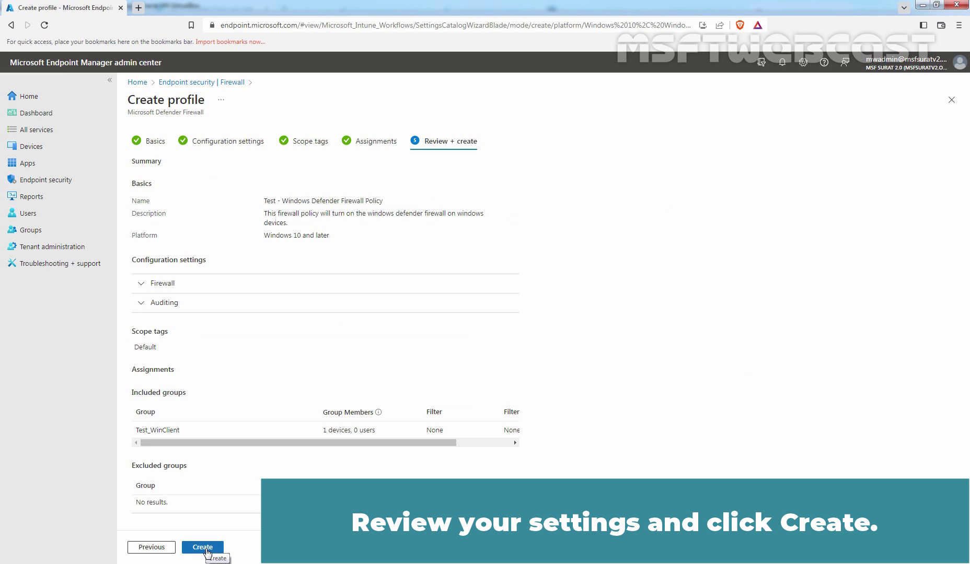
pyautogui.click(206, 548)
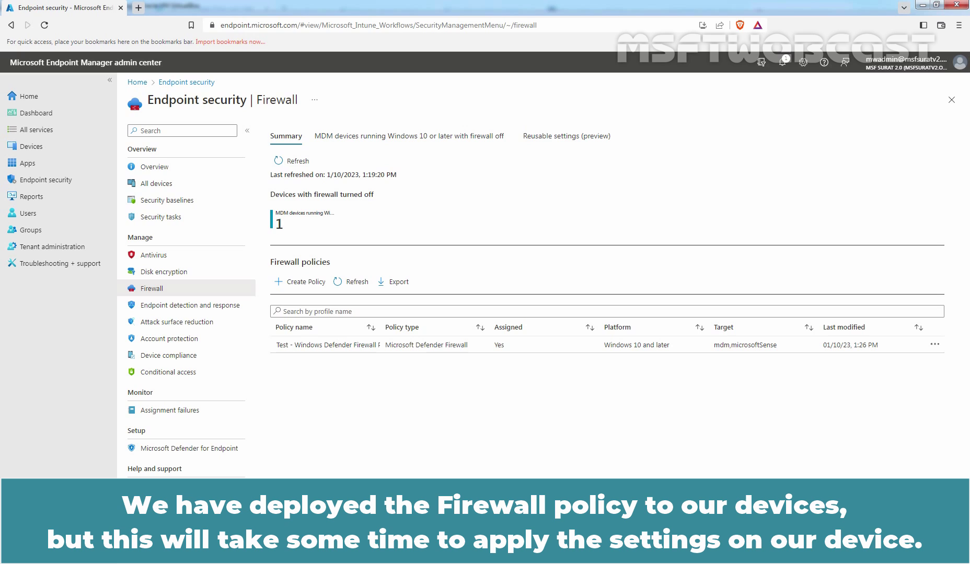
# - Sync LABWIN10-CLI01 from the list of MDM devices with firewall off, and return to the firewall summary
pyautogui.click(396, 137)
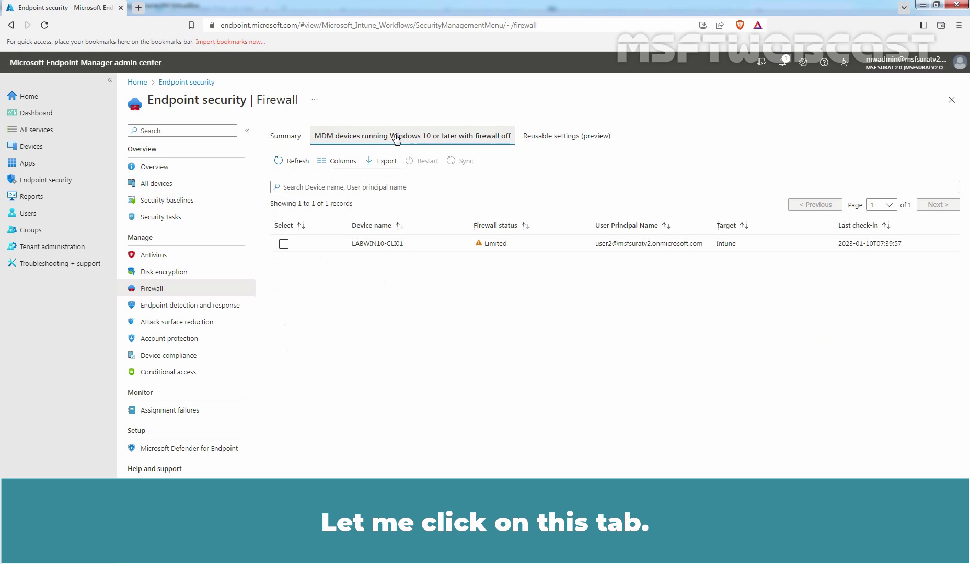
pyautogui.click(283, 245)
pyautogui.click(284, 244)
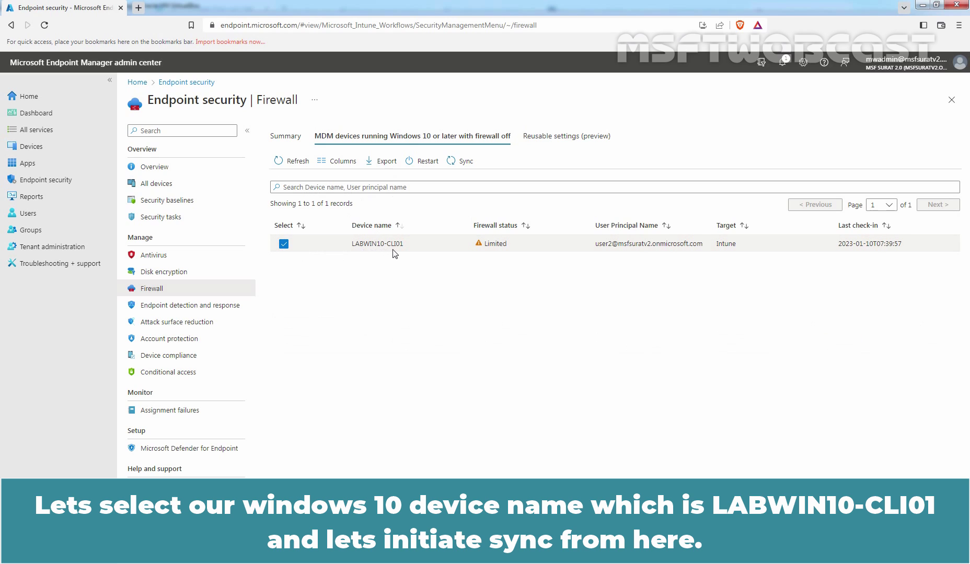
pyautogui.click(466, 163)
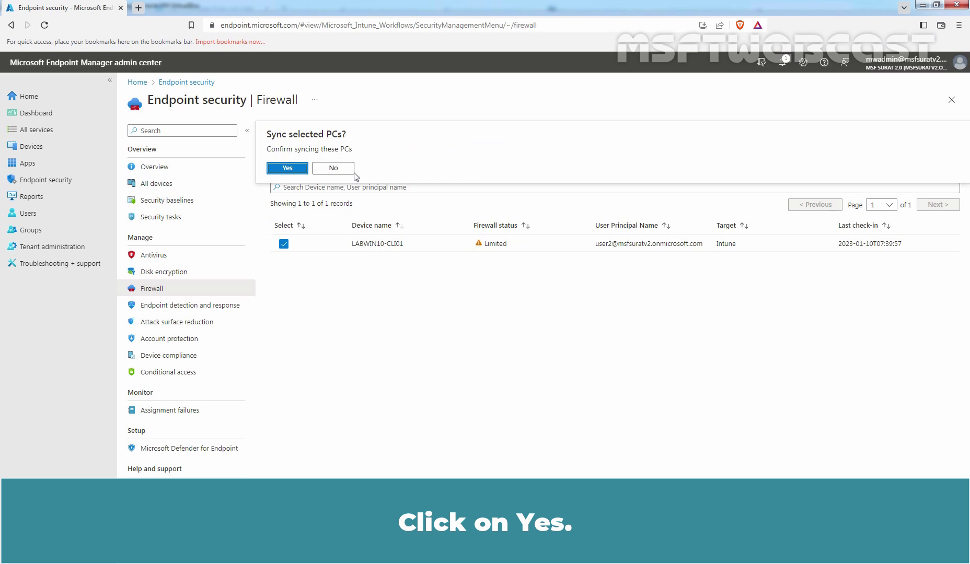
pyautogui.click(288, 173)
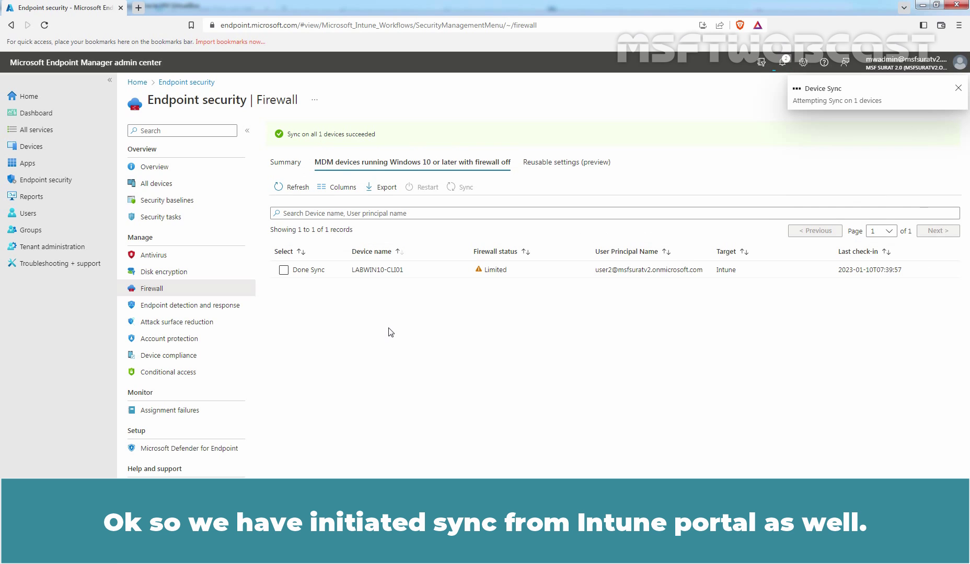
pyautogui.click(285, 163)
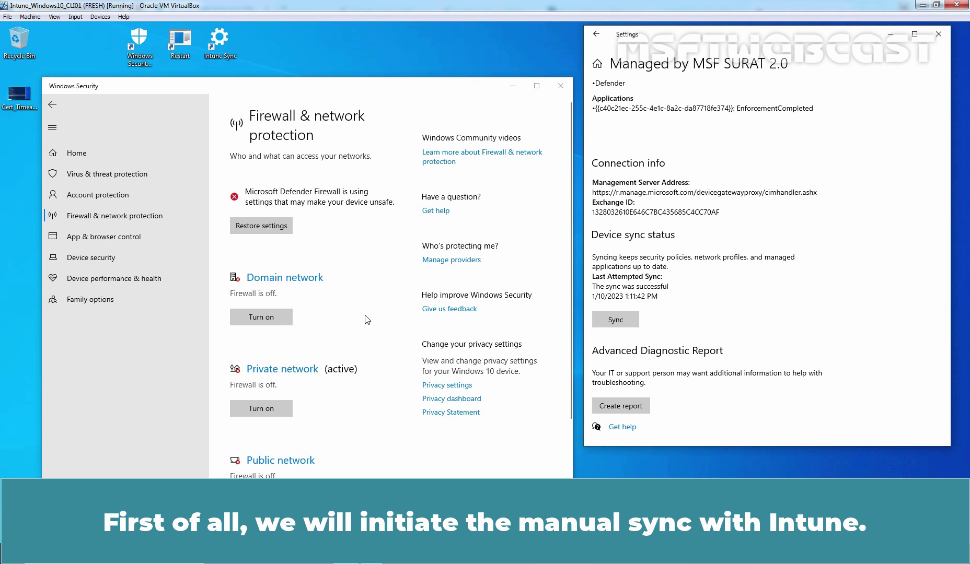
# - In the Windows 10 virtual machine, sync the device with Intune, and restart it after closing Settings and Windows Security
pyautogui.click(620, 320)
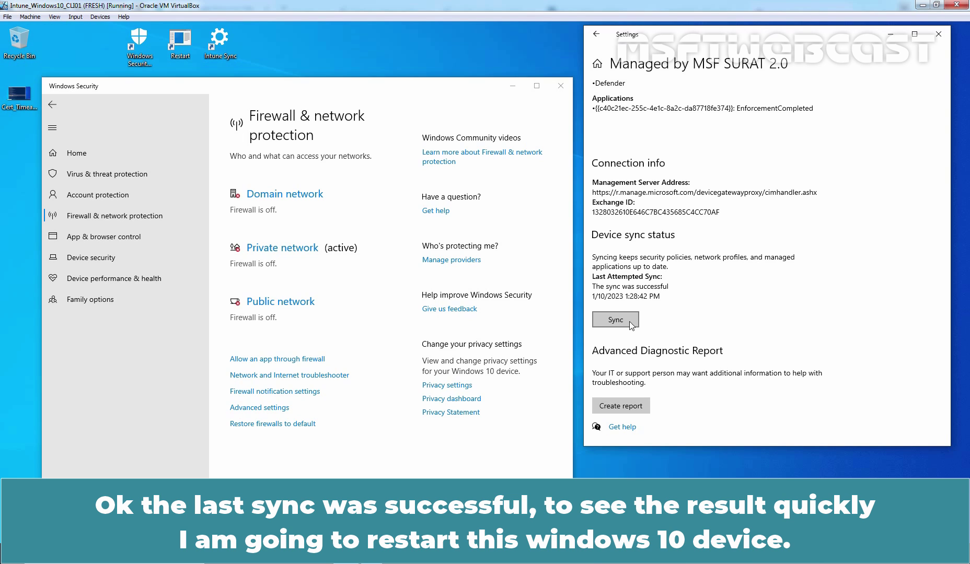
pyautogui.click(939, 34)
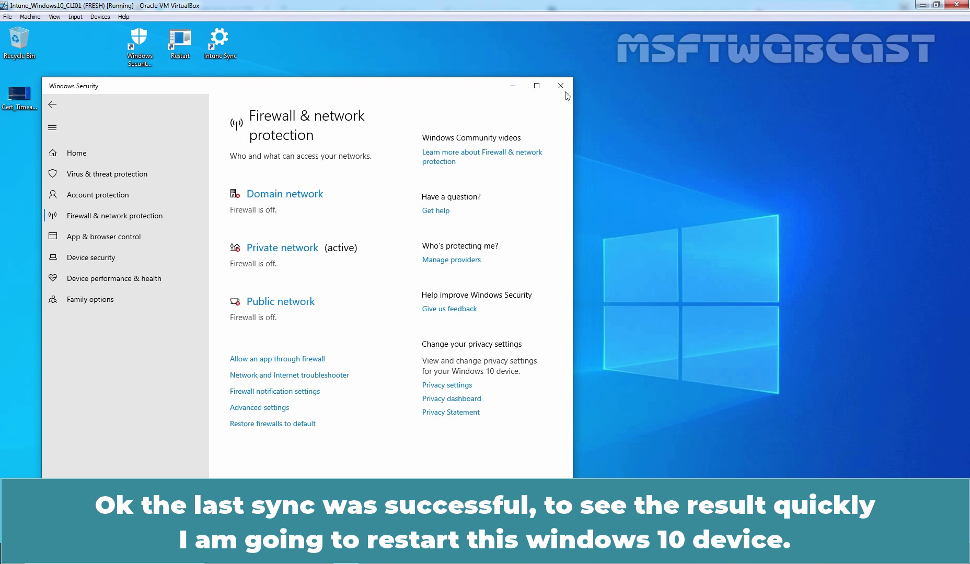
pyautogui.click(561, 86)
pyautogui.doubleClick(186, 44)
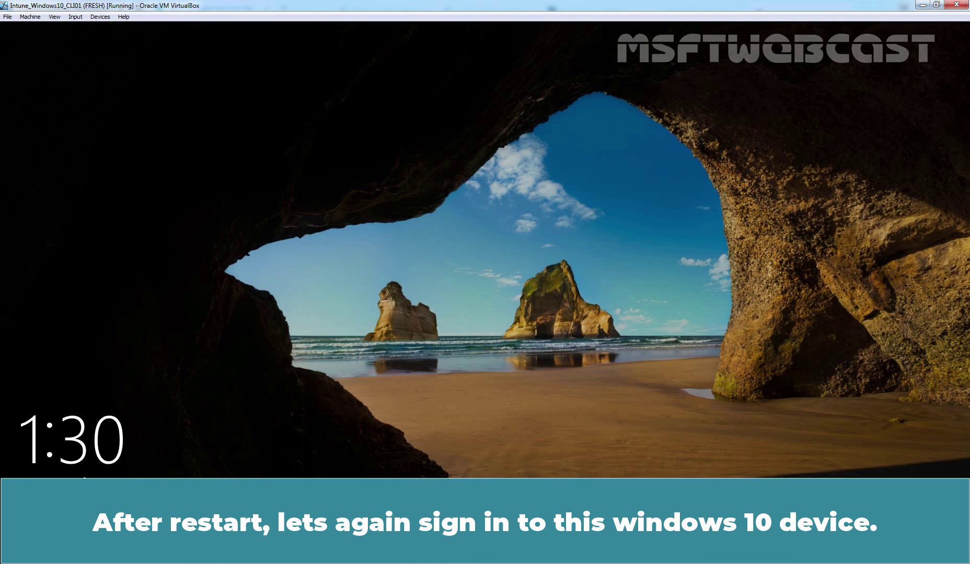
# - Sign back in to the Windows 10 device with the account password
pyautogui.press('space')
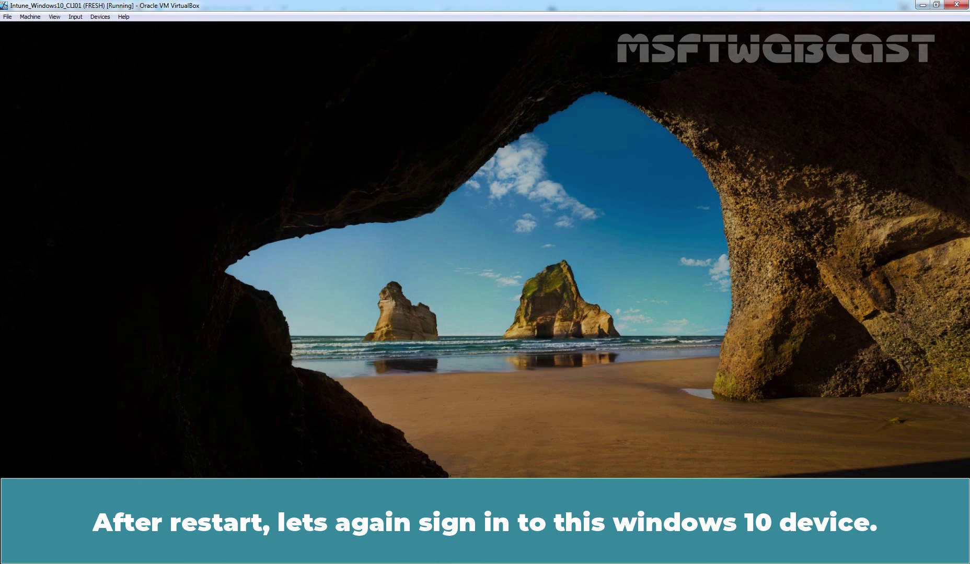
pyautogui.write('*****')
pyautogui.press('Return')
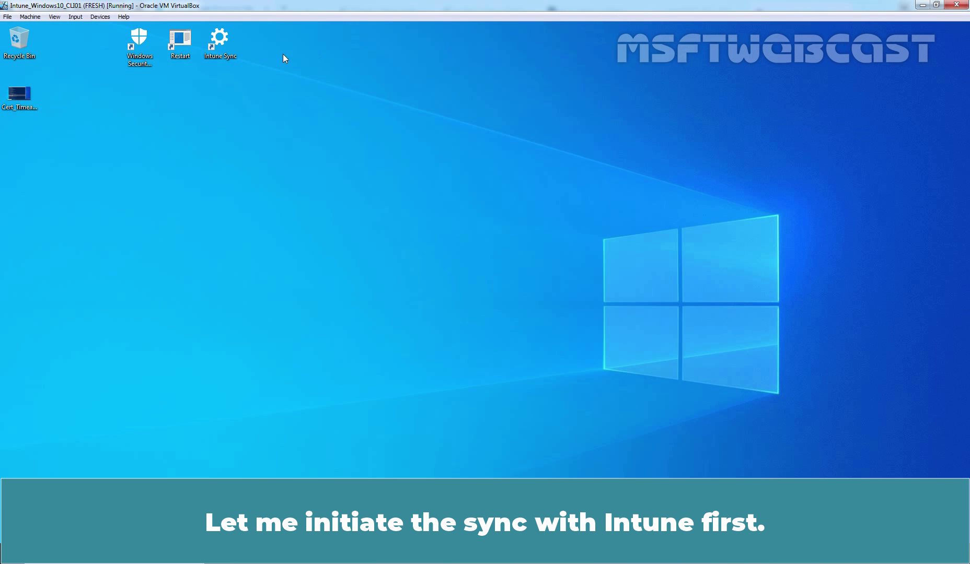
# - Open the work account's management info for MSF SURAT 2.0 through Intune Sync and start a device sync
pyautogui.doubleClick(219, 40)
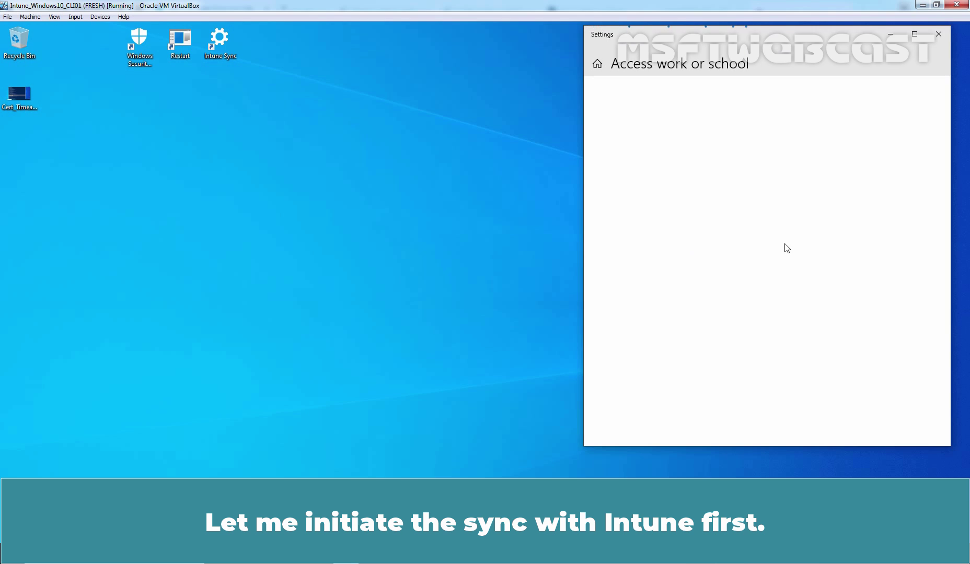
pyautogui.click(705, 181)
pyautogui.click(737, 225)
pyautogui.scroll(-3, 742, 237)
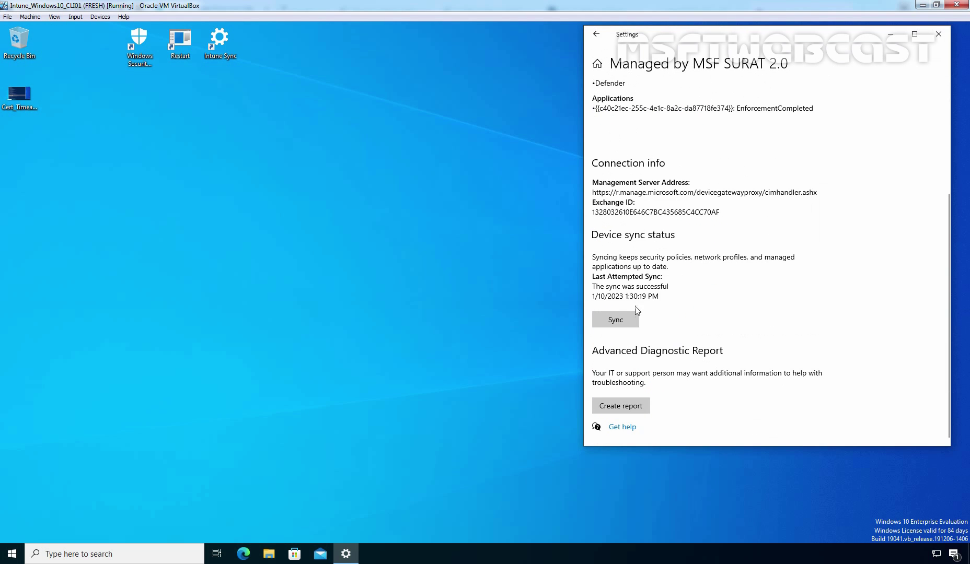
pyautogui.click(630, 315)
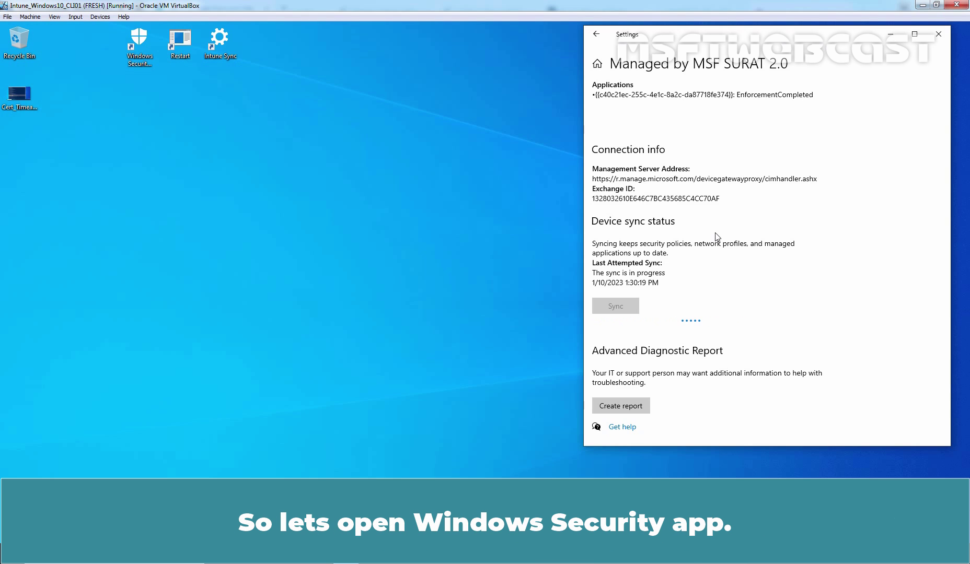
# - Open Windows Security and examine the firewall state of each network profile and the active Private network's settings
pyautogui.doubleClick(139, 45)
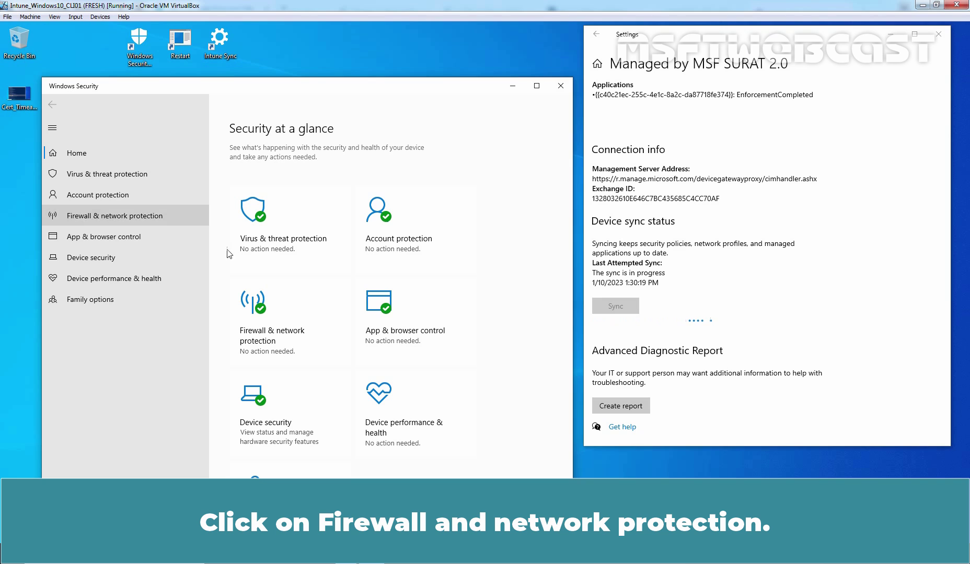
pyautogui.click(258, 313)
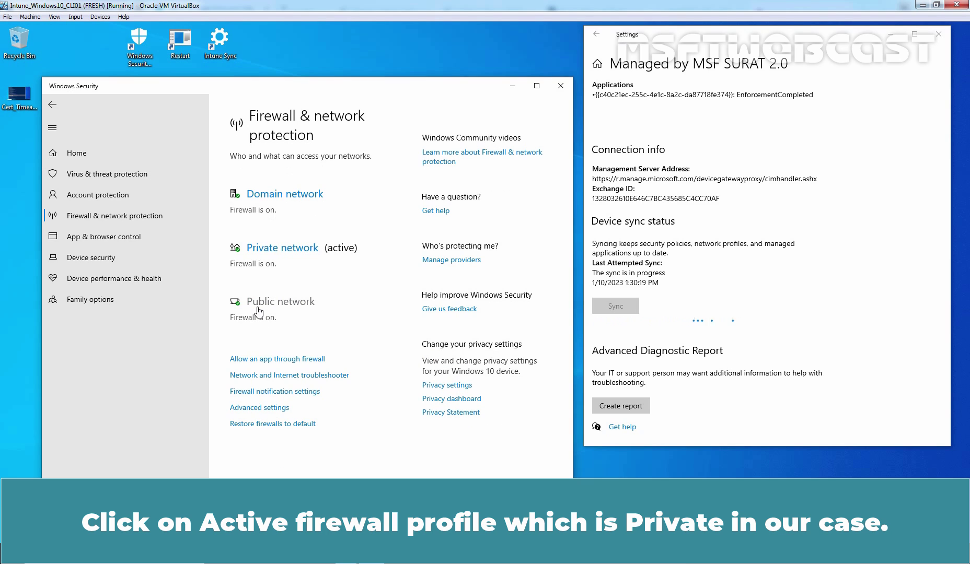
pyautogui.click(267, 252)
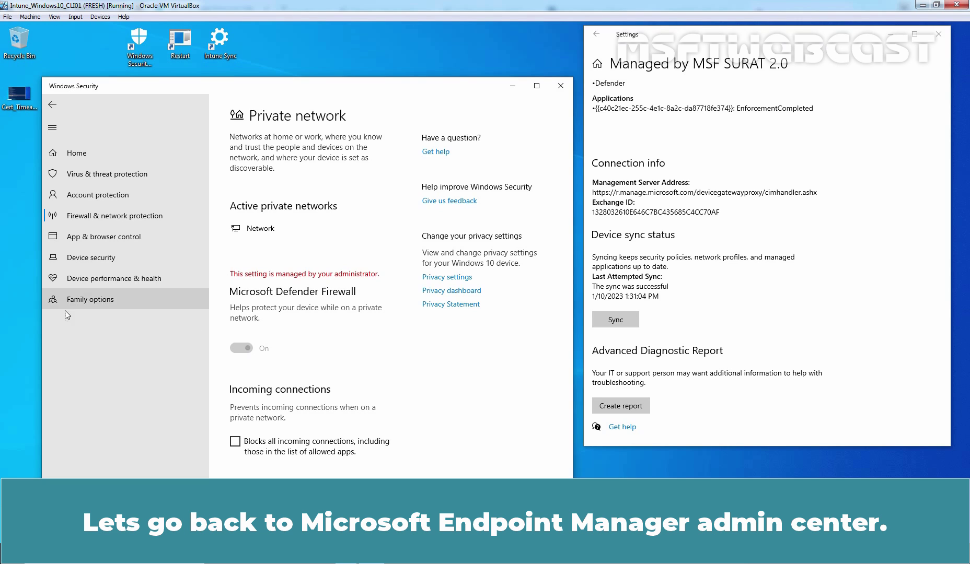
# - Switch to Microsoft Endpoint Manager admin center and view the check-in report of Test - Windows Defender Firewall Policy
pyautogui.hotkey('alt', 'Tab')
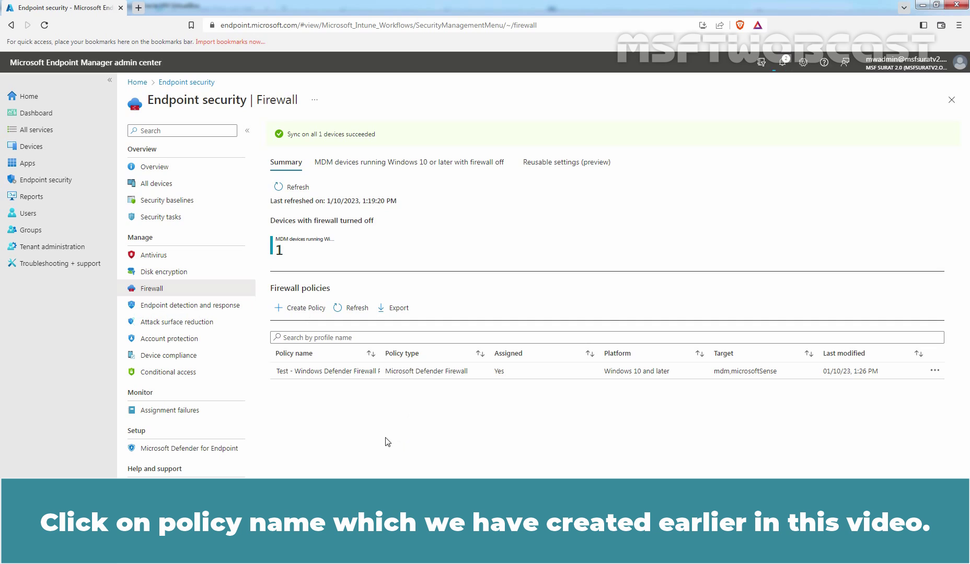
pyautogui.click(340, 370)
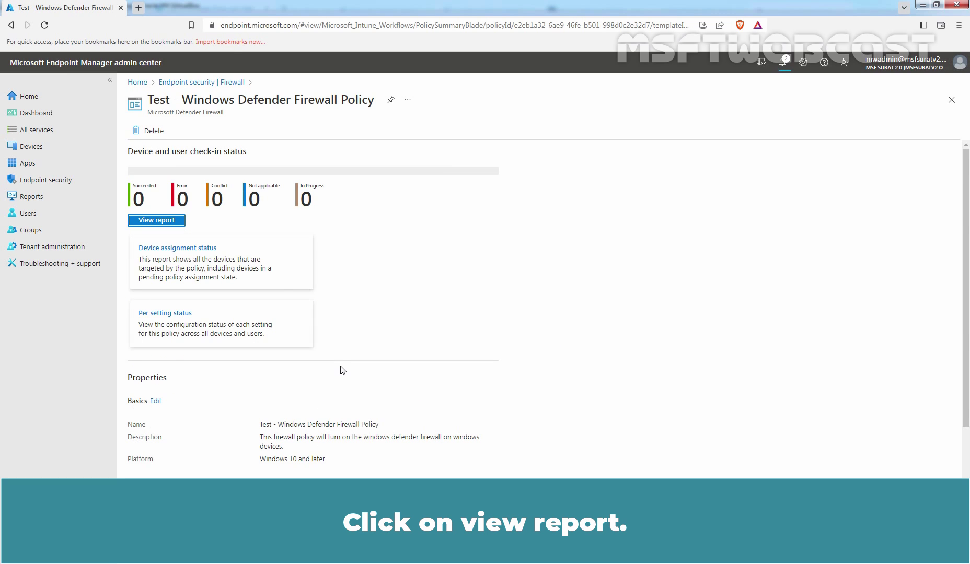
pyautogui.click(156, 221)
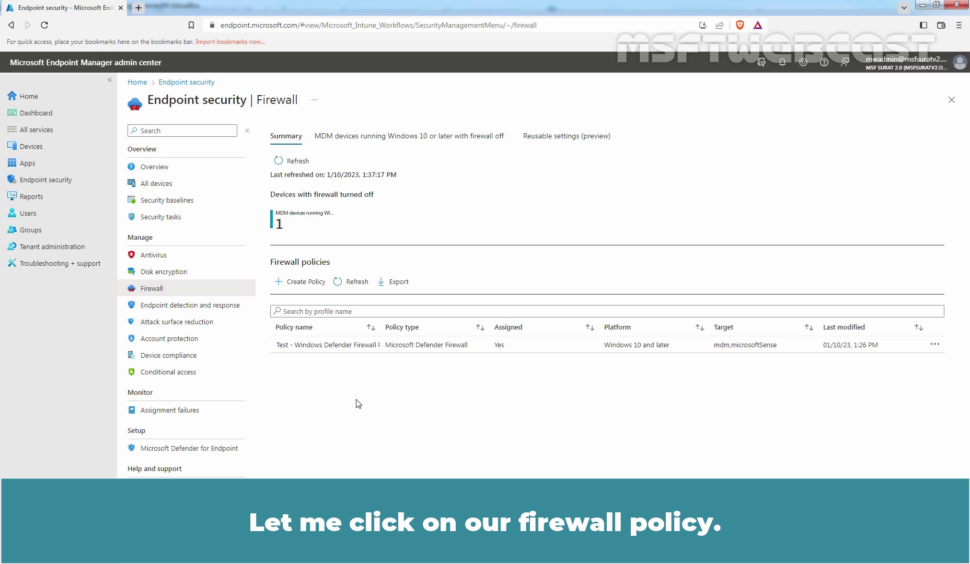
# - Reopen the firewall policy's check-in report and examine the status of each setting for LABWIN10-CLI01
pyautogui.click(337, 346)
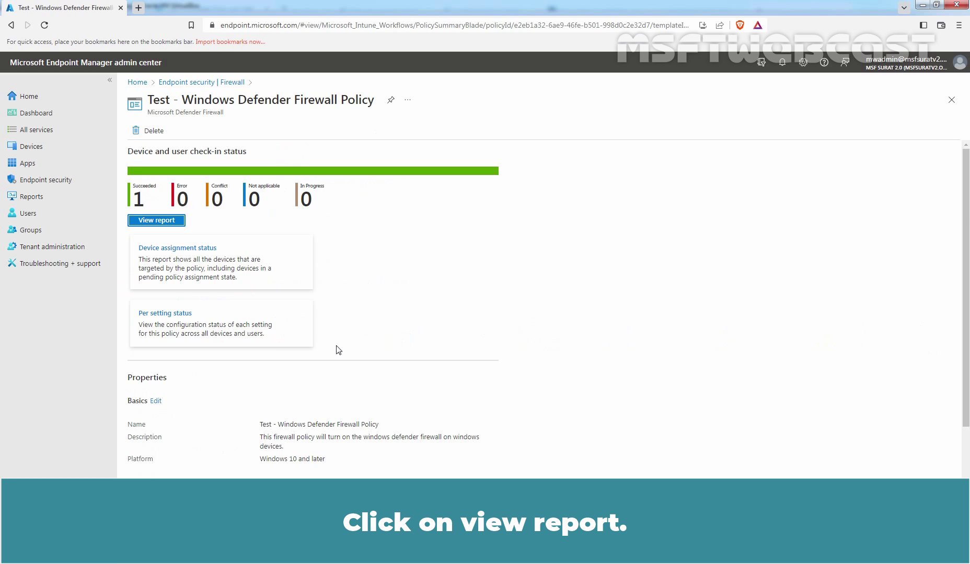
pyautogui.click(162, 220)
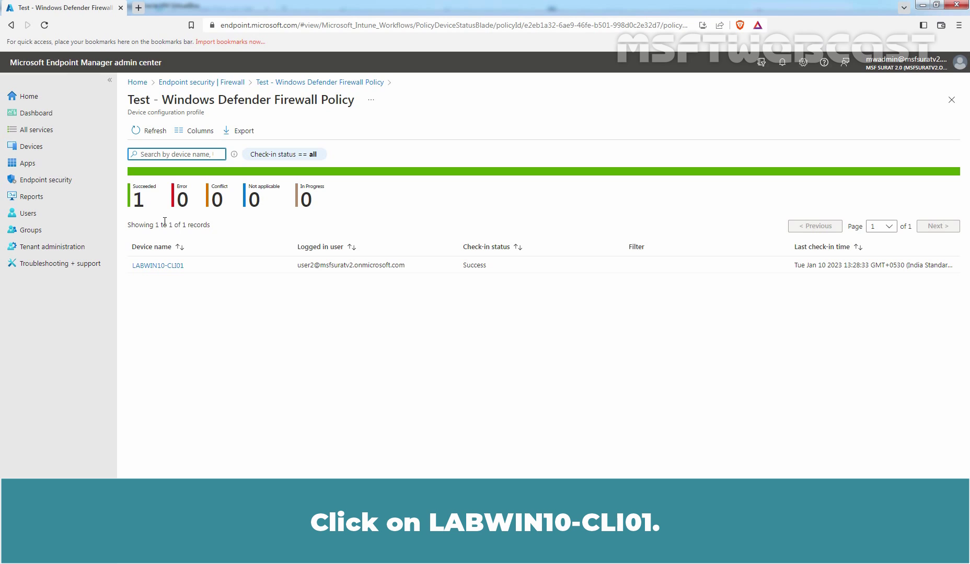
pyautogui.click(160, 266)
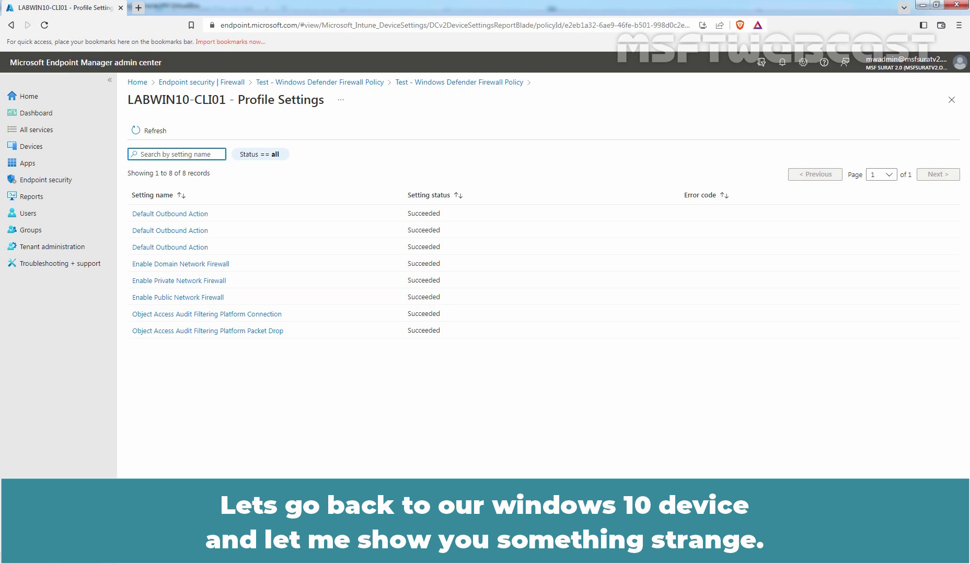
# - Switch to the Windows 10 virtual machine and run firewall.cpl to open Windows Defender Firewall
pyautogui.hotkey('alt', 'Tab')
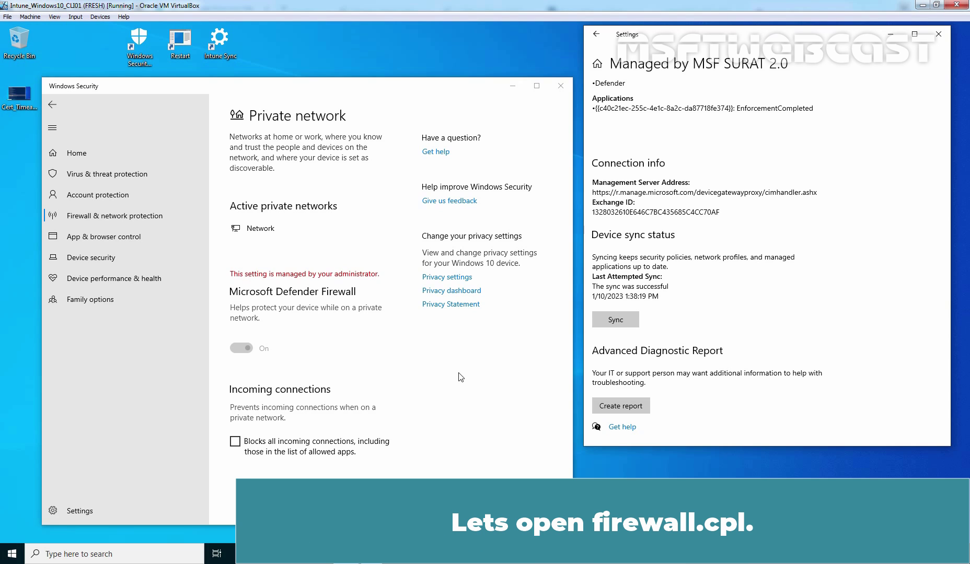
pyautogui.press('super+r')
pyautogui.write('firewa')
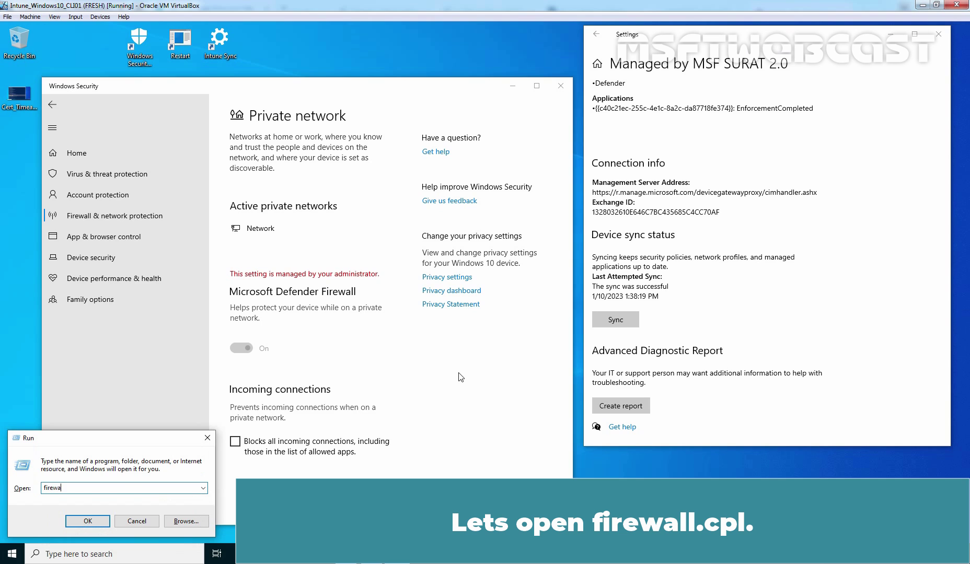
pyautogui.write('ll.cpl')
pyautogui.press('Return')
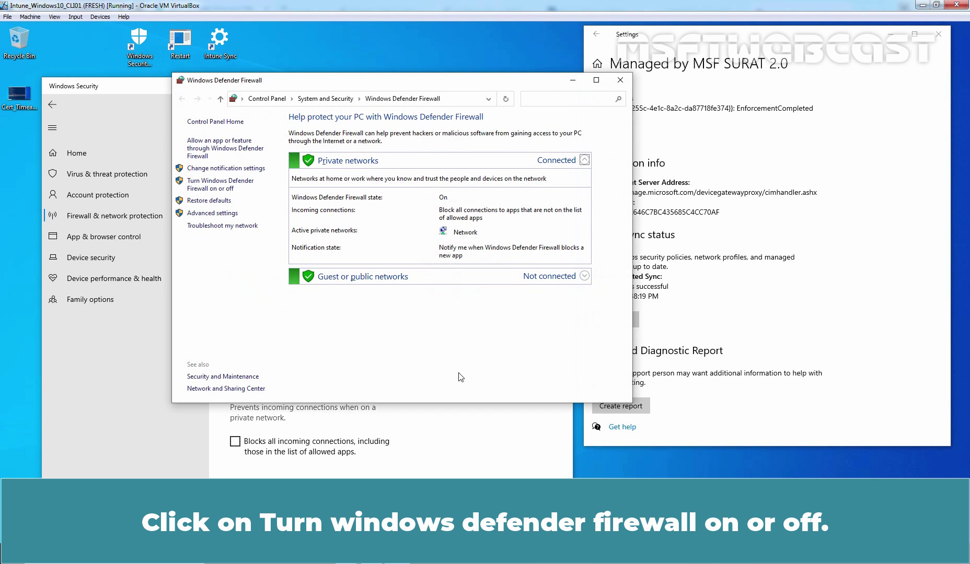
# - Turn off Windows Defender Firewall for both private and public networks and apply the change
pyautogui.click(209, 187)
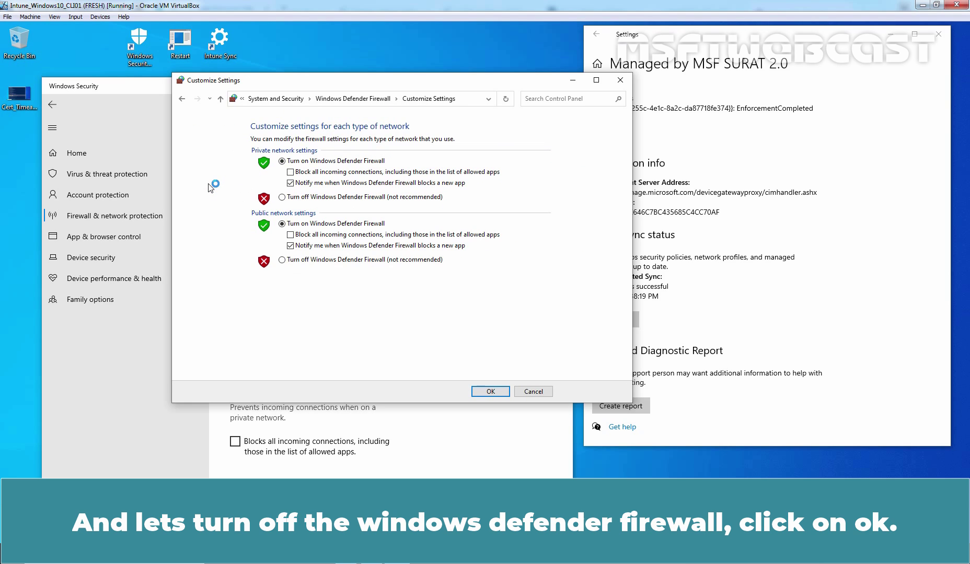
pyautogui.click(407, 198)
pyautogui.click(349, 261)
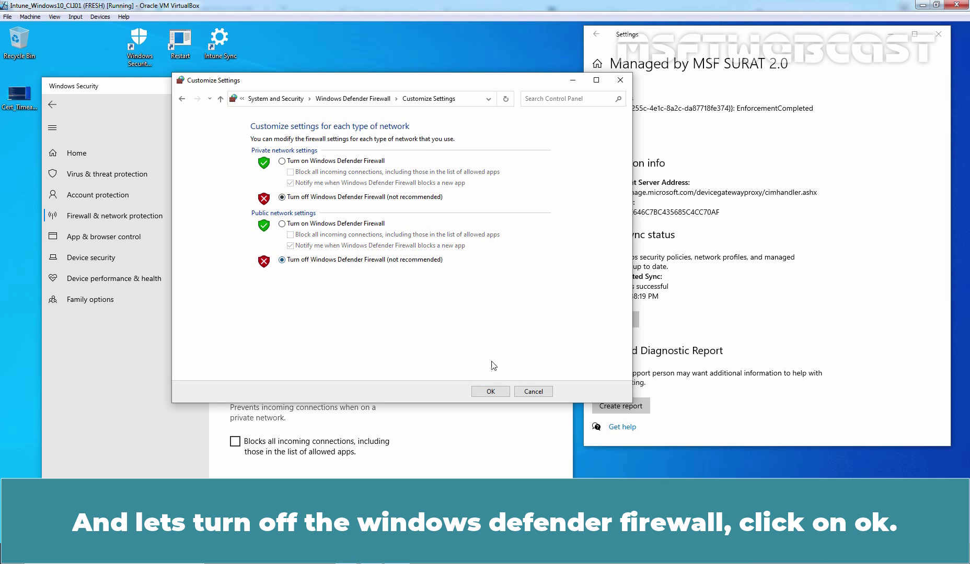
pyautogui.click(489, 393)
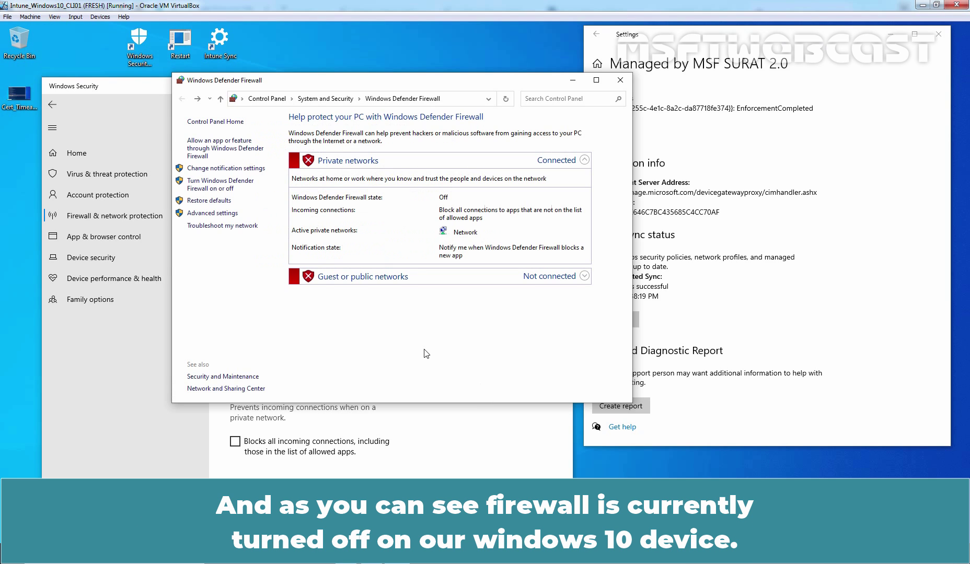